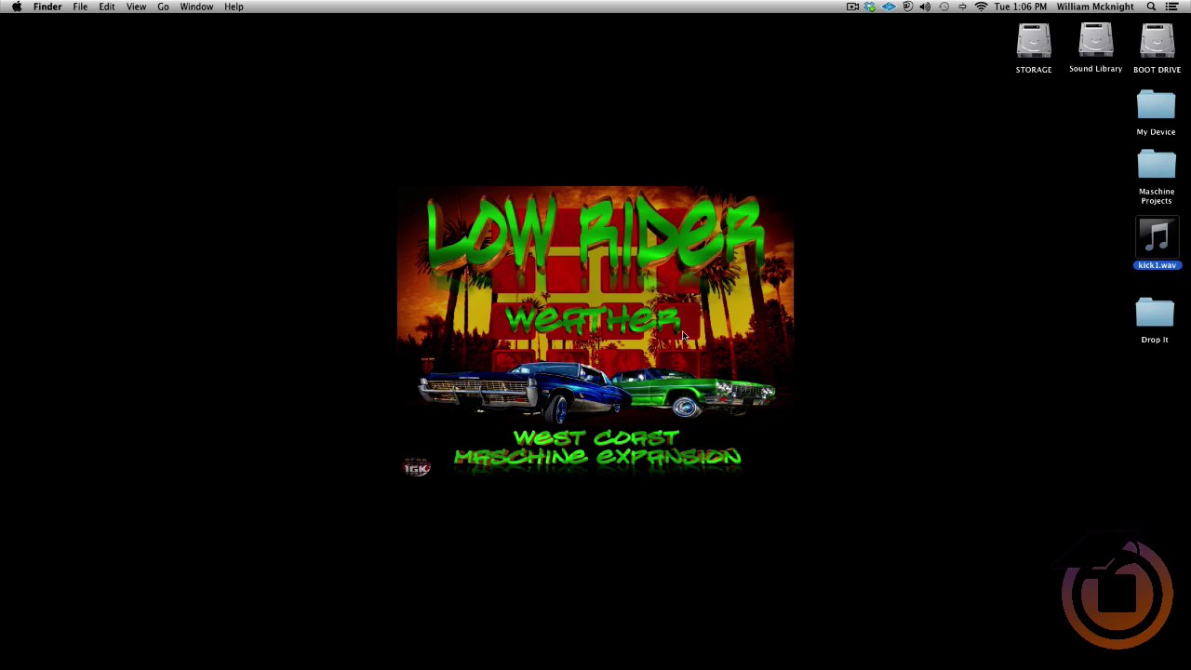
Step: Create a new folder on the desktop named 'Example Expansion'
right_click(974, 223)
click(978, 224)
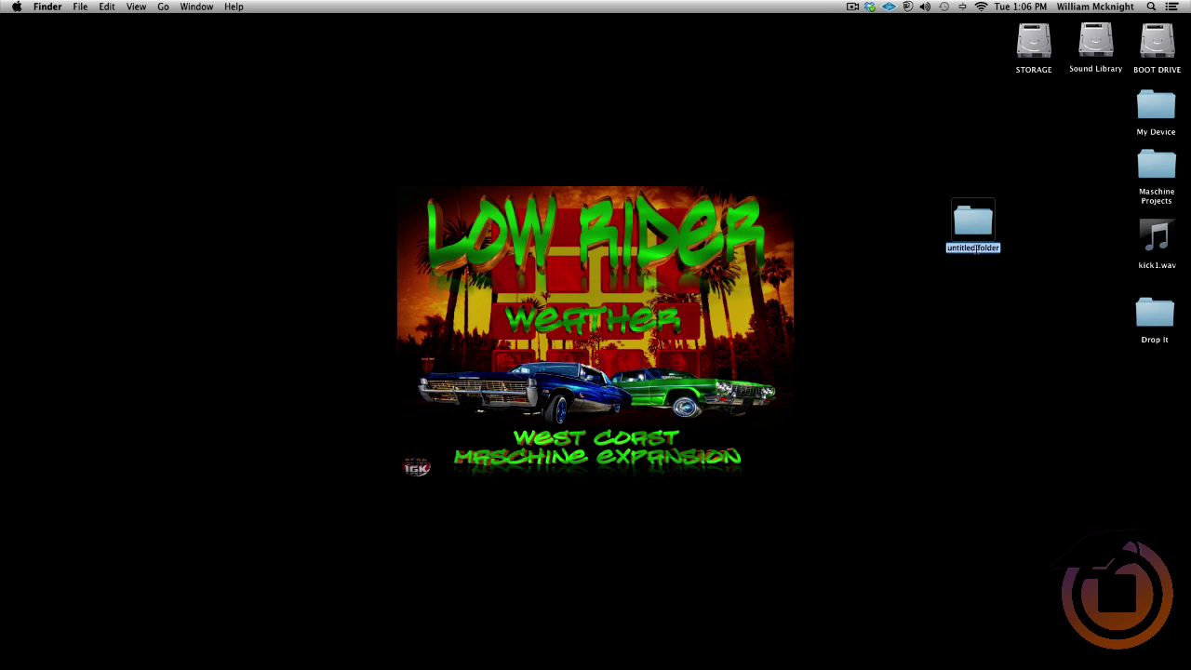
text(Example Expansion)
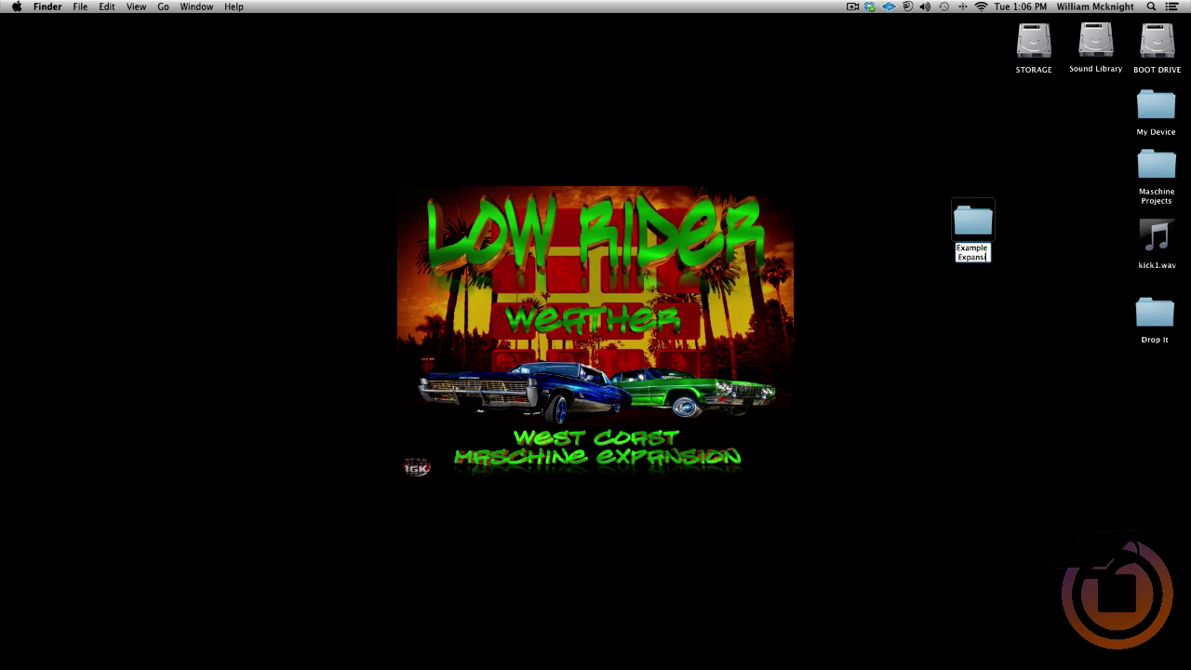
click(1018, 363)
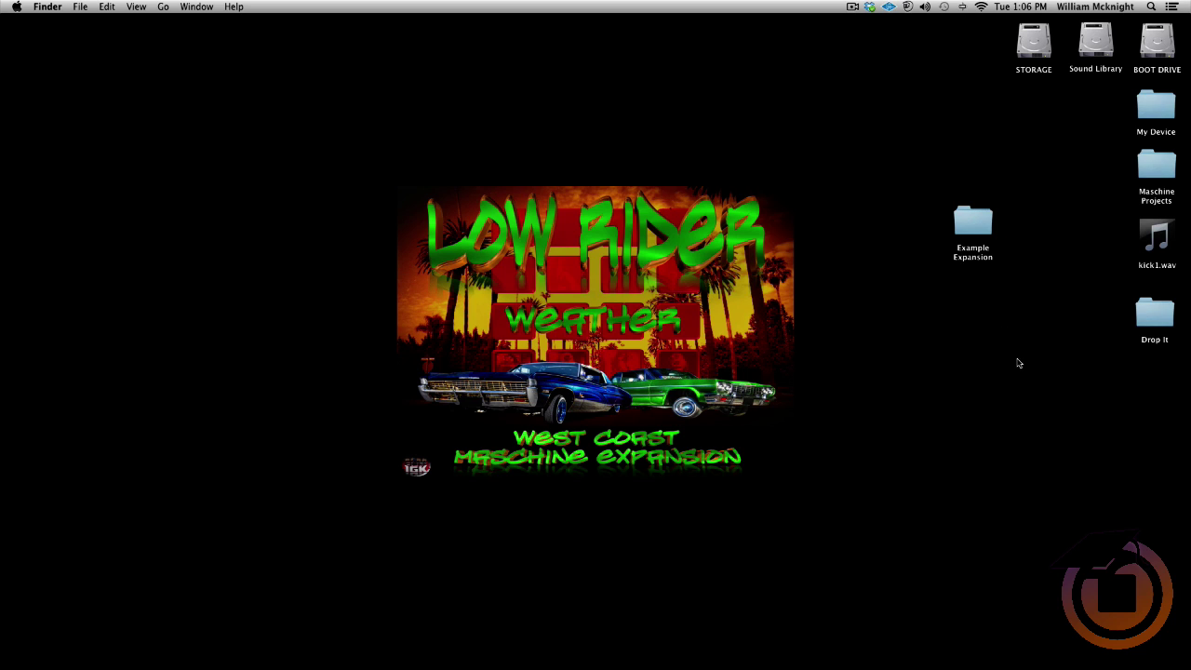
Step: Open Example Expansion and create a 'Samples' folder inside it
double_click(976, 229)
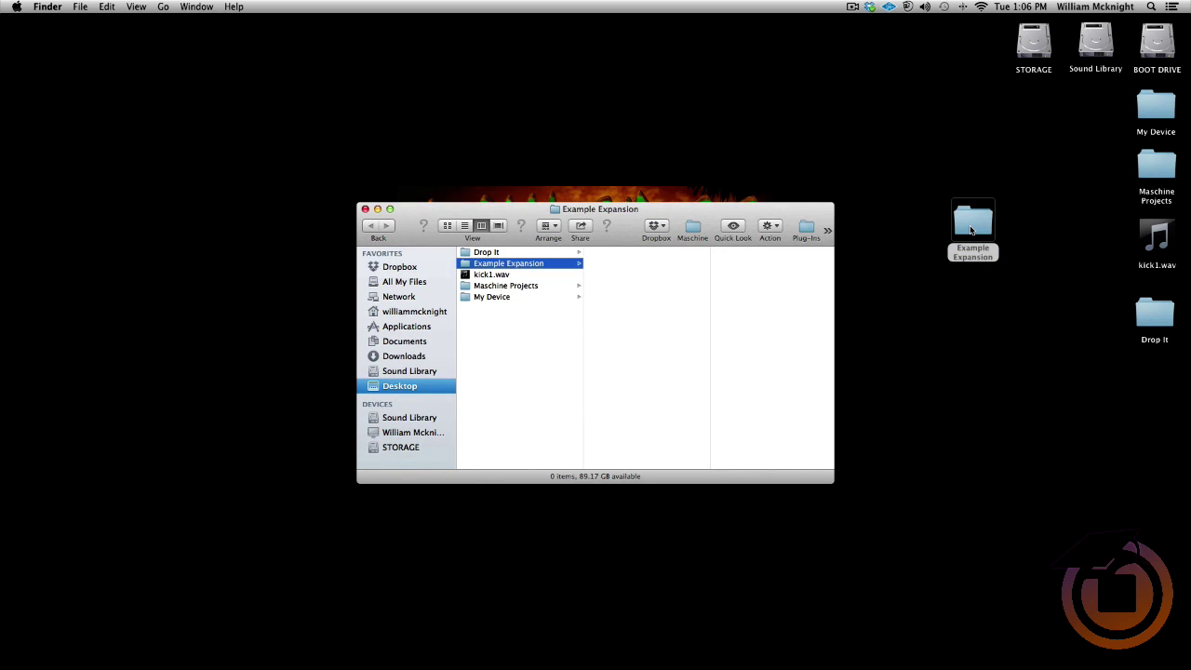
right_click(623, 277)
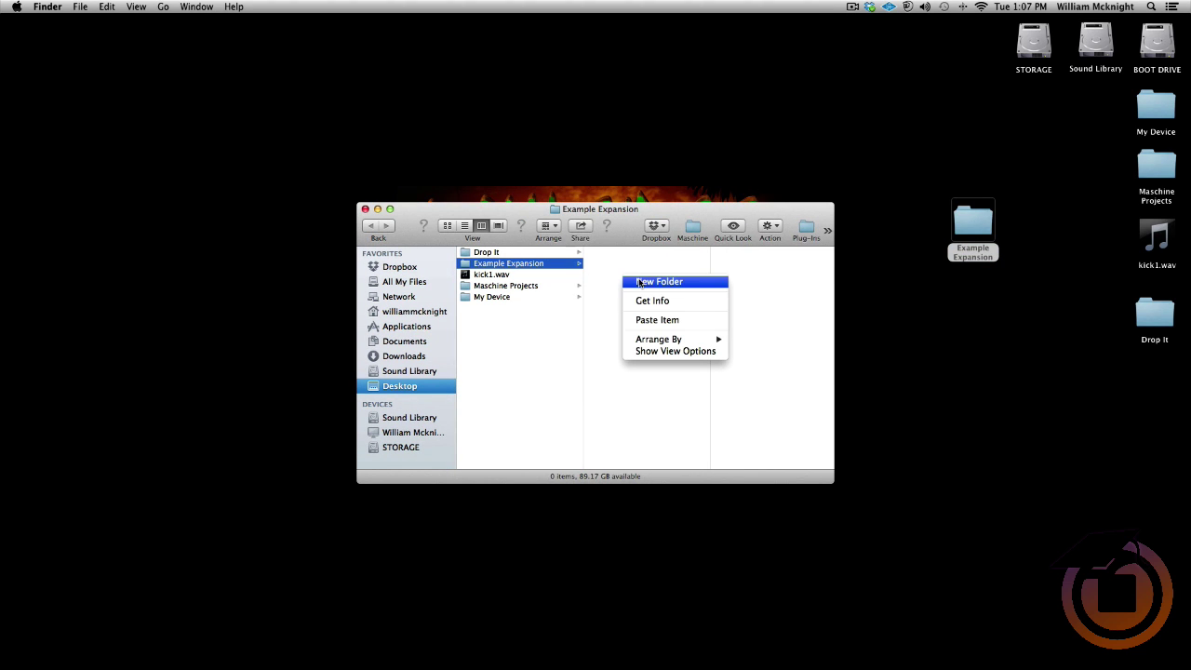
click(639, 282)
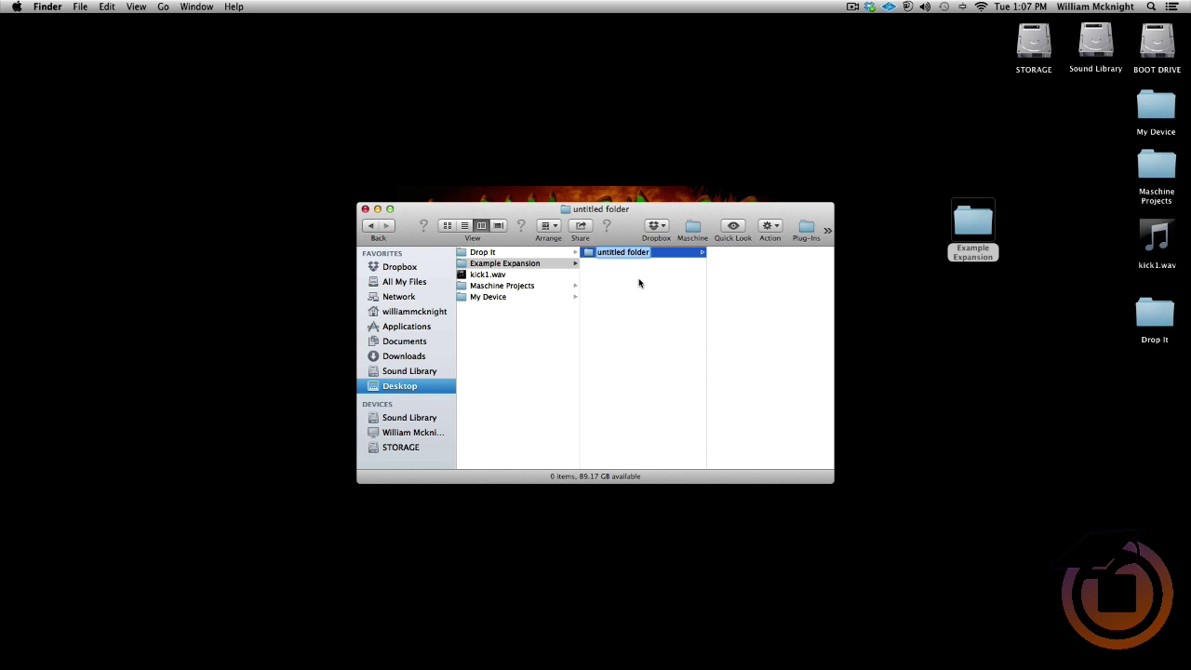
text(Samples)
click(664, 300)
Step: Create a 'Drums' folder inside Samples
click(628, 252)
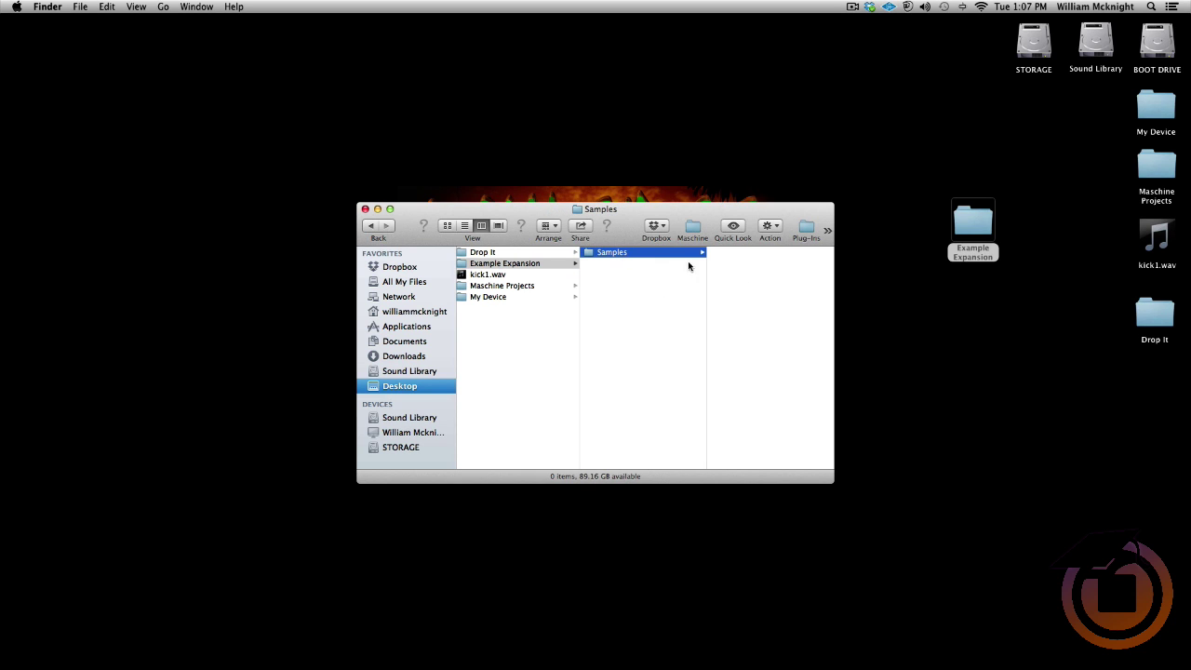
right_click(755, 274)
click(761, 275)
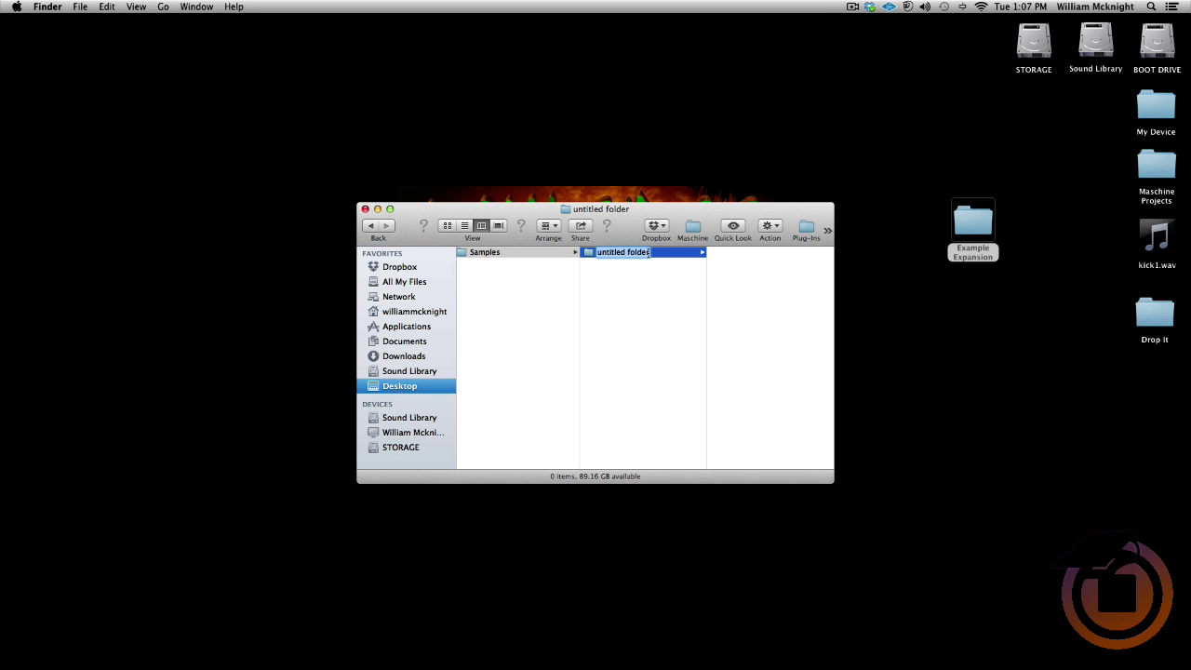
key(BackSpace)
text(Drum Sample)
key(BackSpace)
key(BackSpace)
key(BackSpace)
key(BackSpace)
key(BackSpace)
key(BackSpace)
key(BackSpace)
key(BackSpace)
text(s)
key(Return)
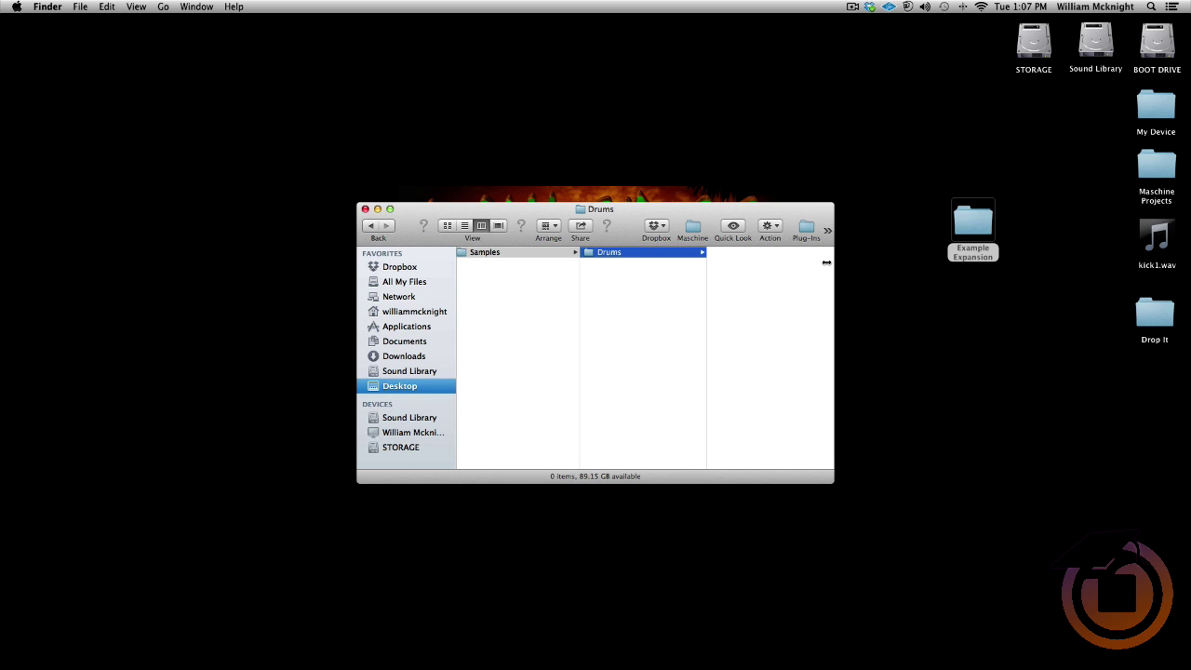
Step: Create a new folder named 'kicks' inside the Drums folder
right_click(739, 294)
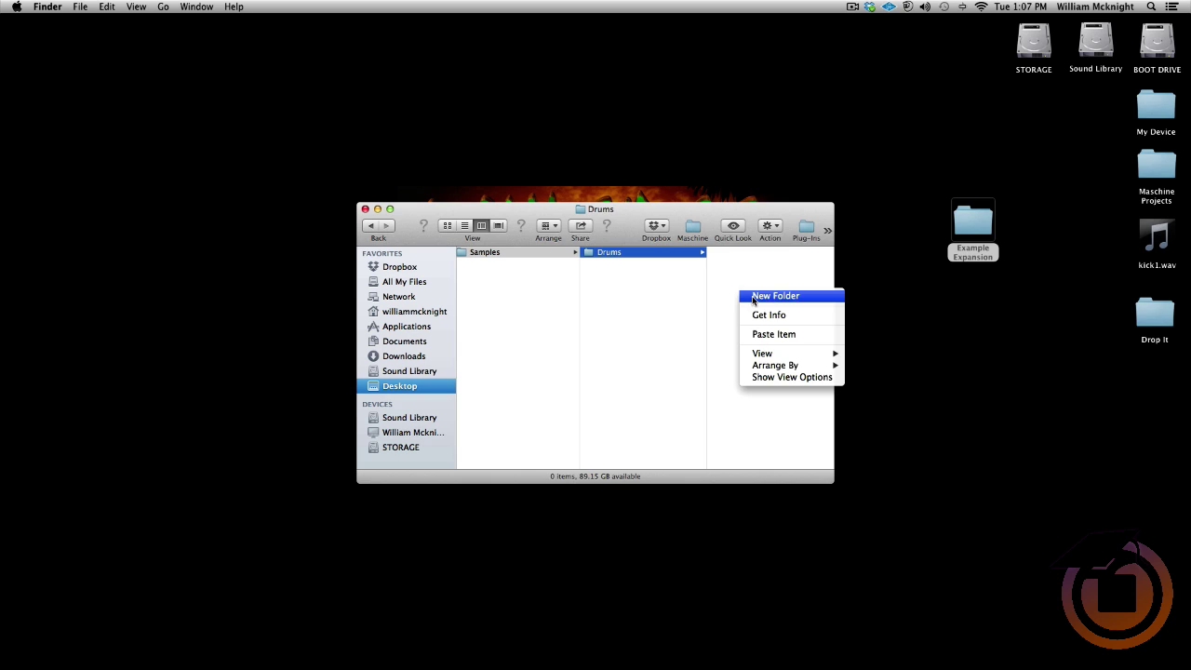
click(754, 300)
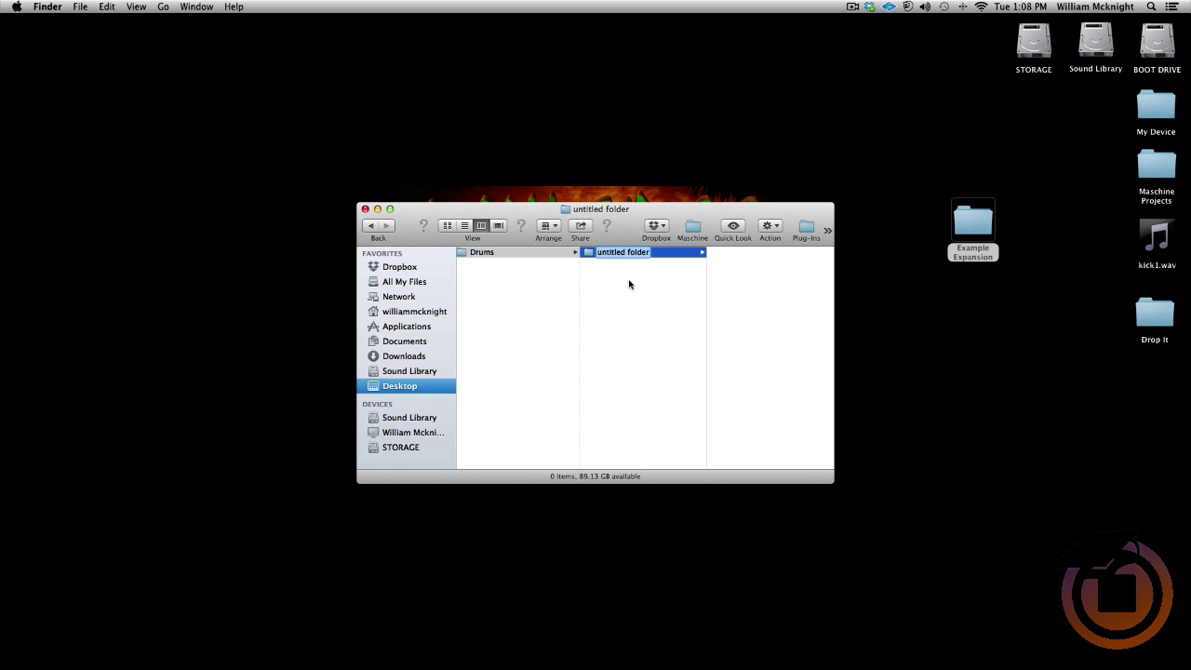
text(kicks)
key(Return)
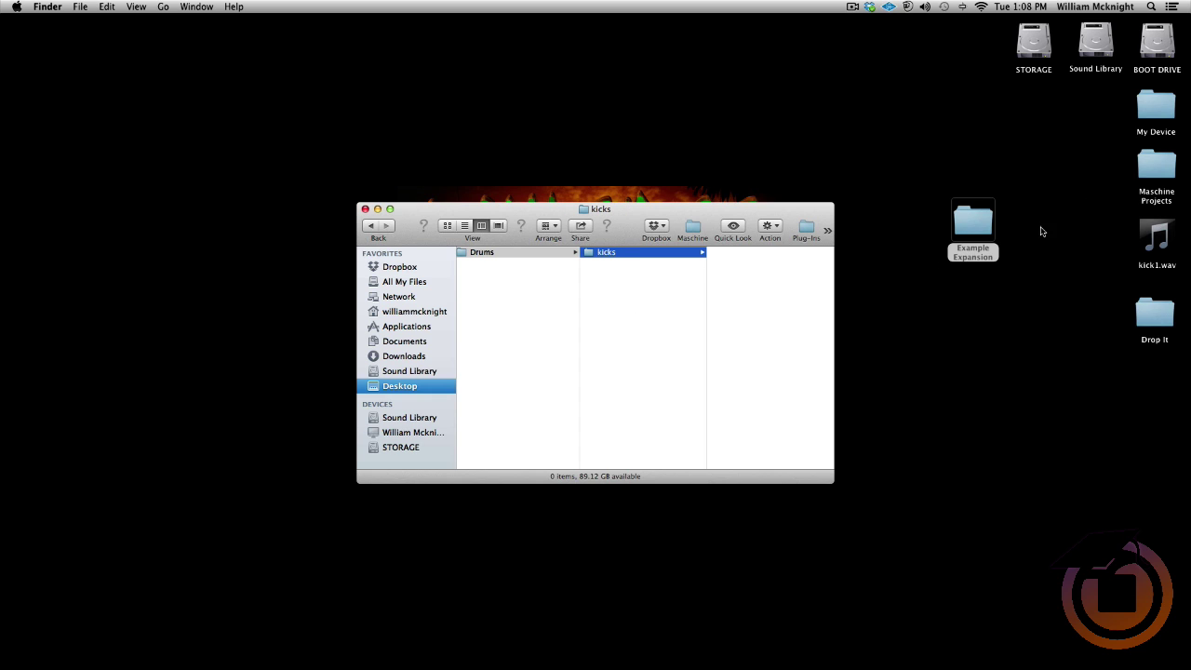
Step: Move kick1.wav from the desktop into Samples > Drums > kicks and view it there
click(608, 252)
drag(1156, 238, 791, 298)
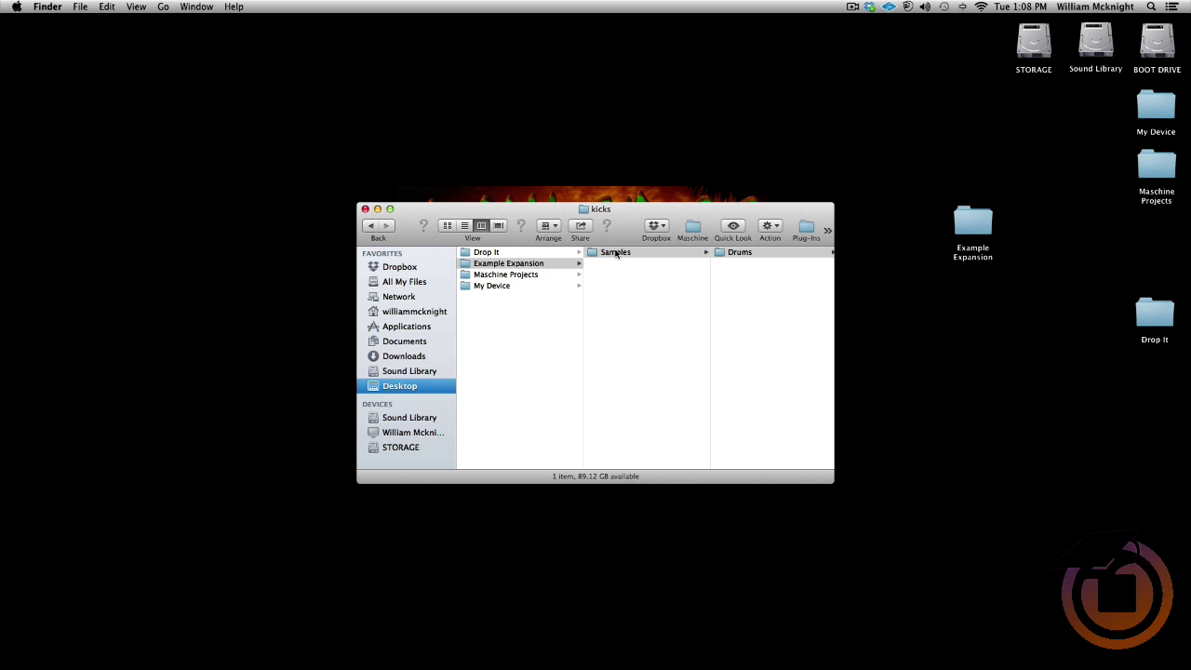
scroll(752, 287, right, 3)
click(738, 254)
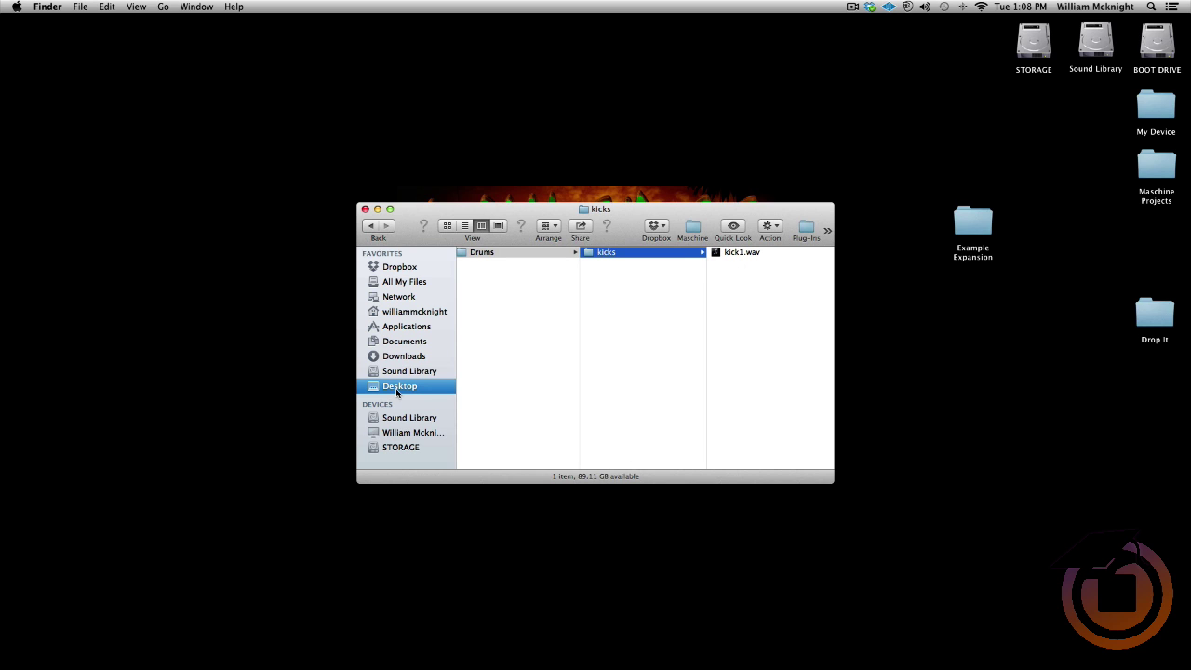
Step: In Maschine, refresh the file browser and select the Example Expansion folder
mouse_move(271, 656)
click(189, 650)
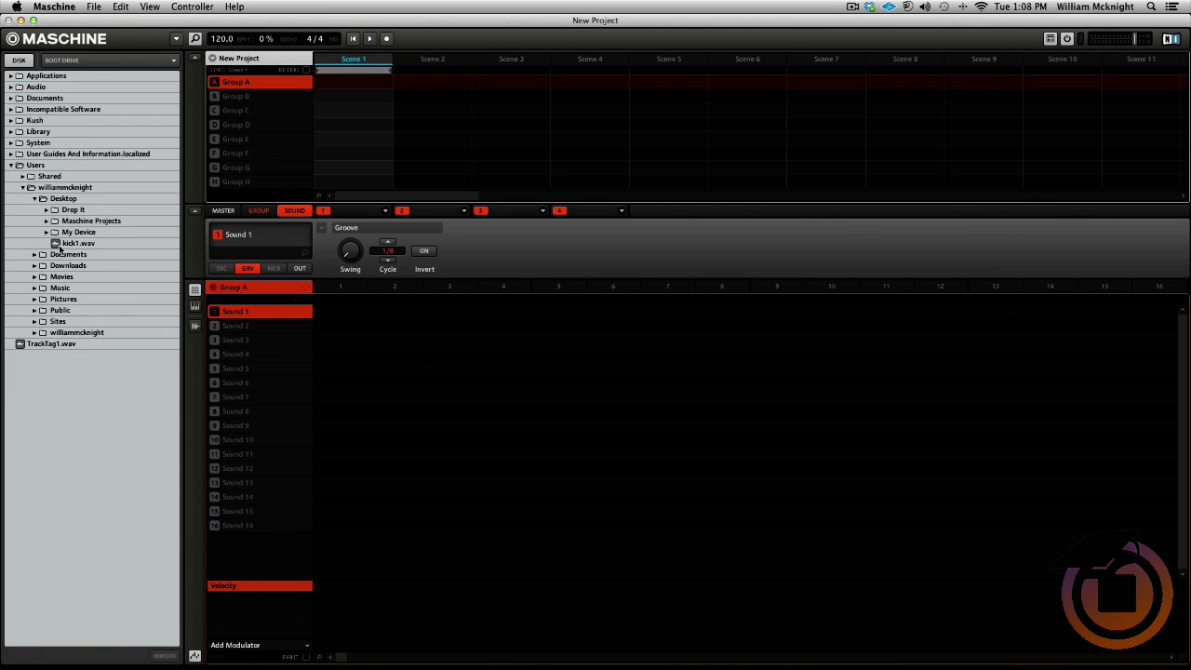
click(97, 63)
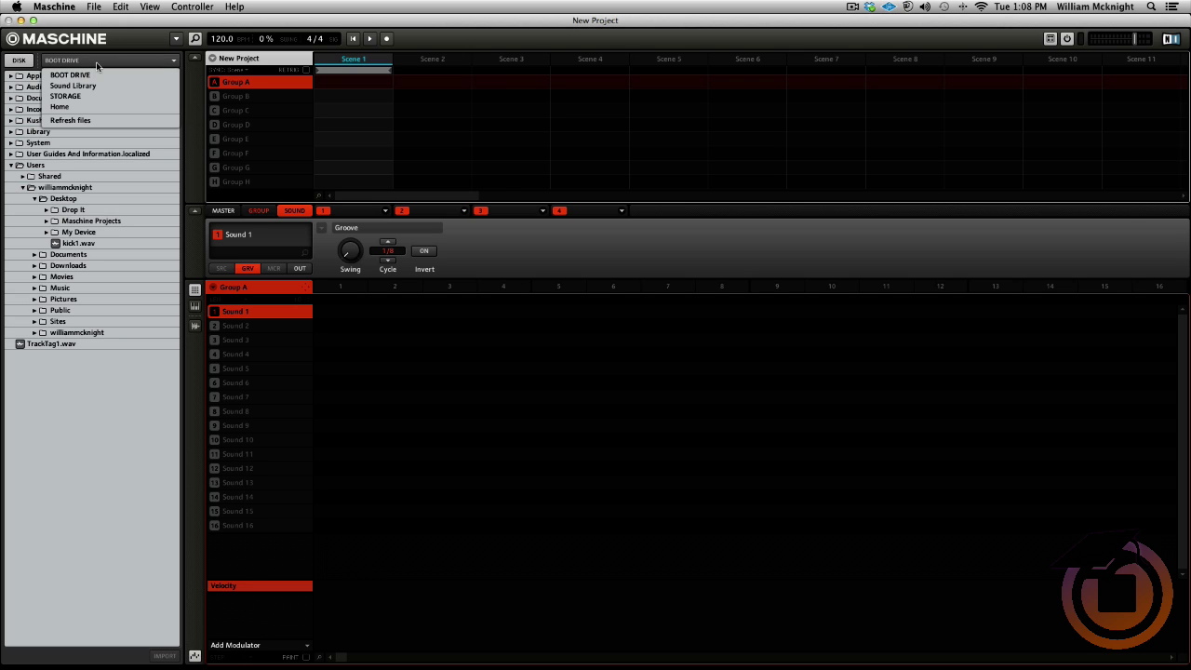
click(96, 121)
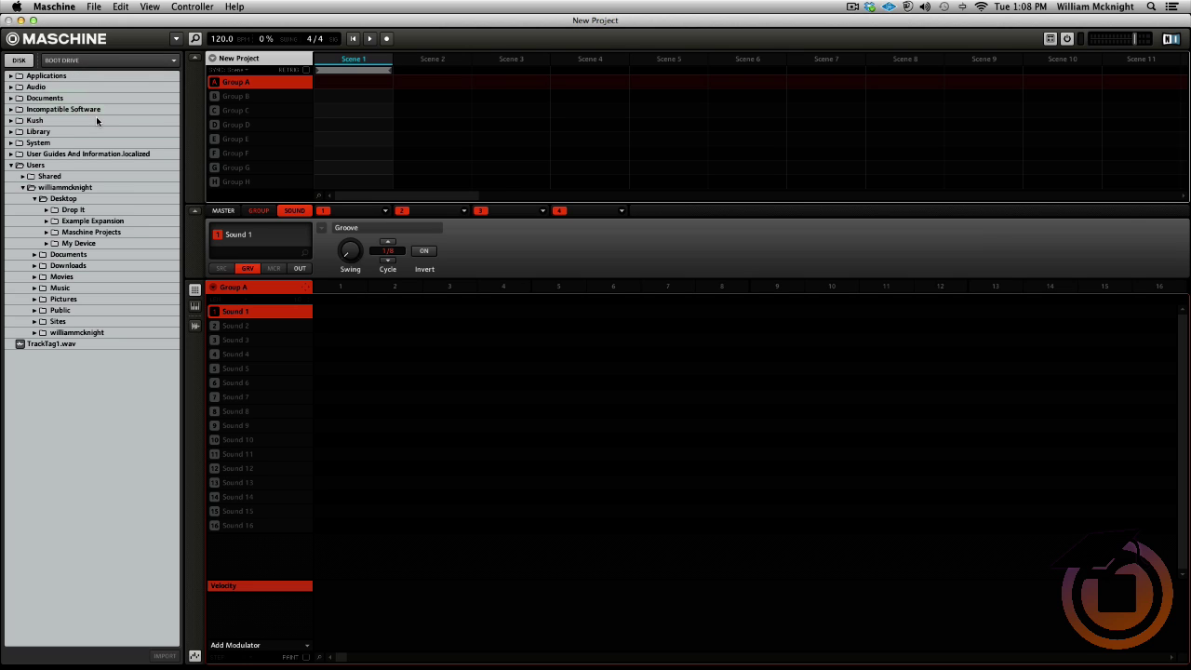
click(87, 222)
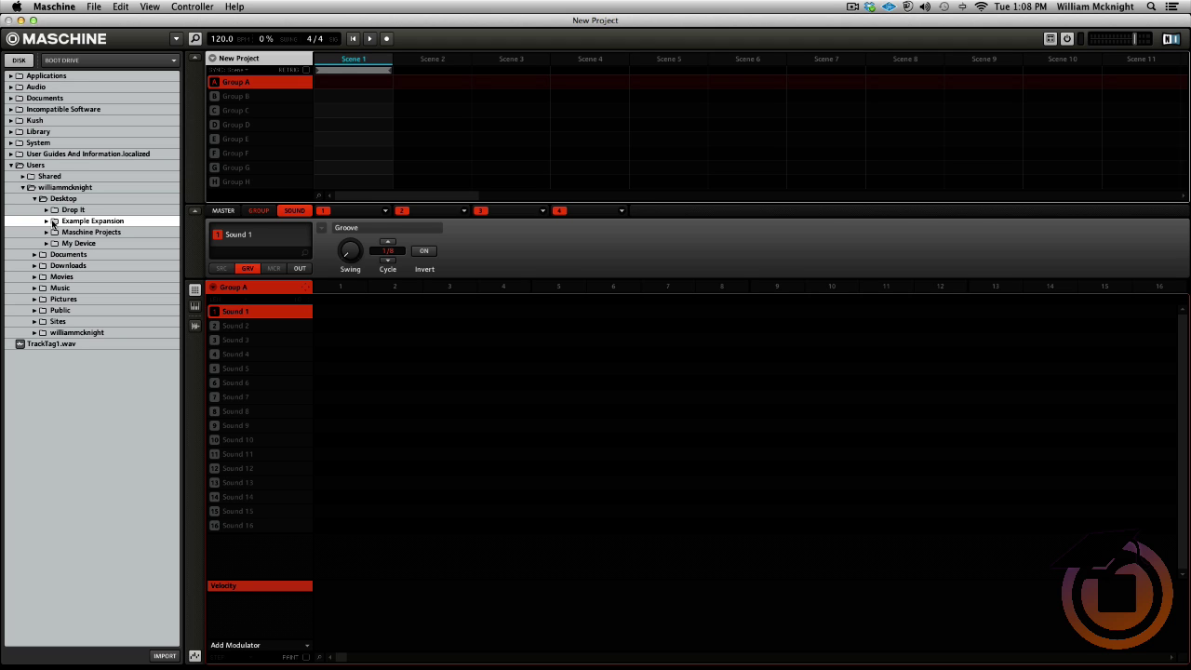
Step: Import Example Expansion into the library, tagged with the expansion's own bank
click(164, 656)
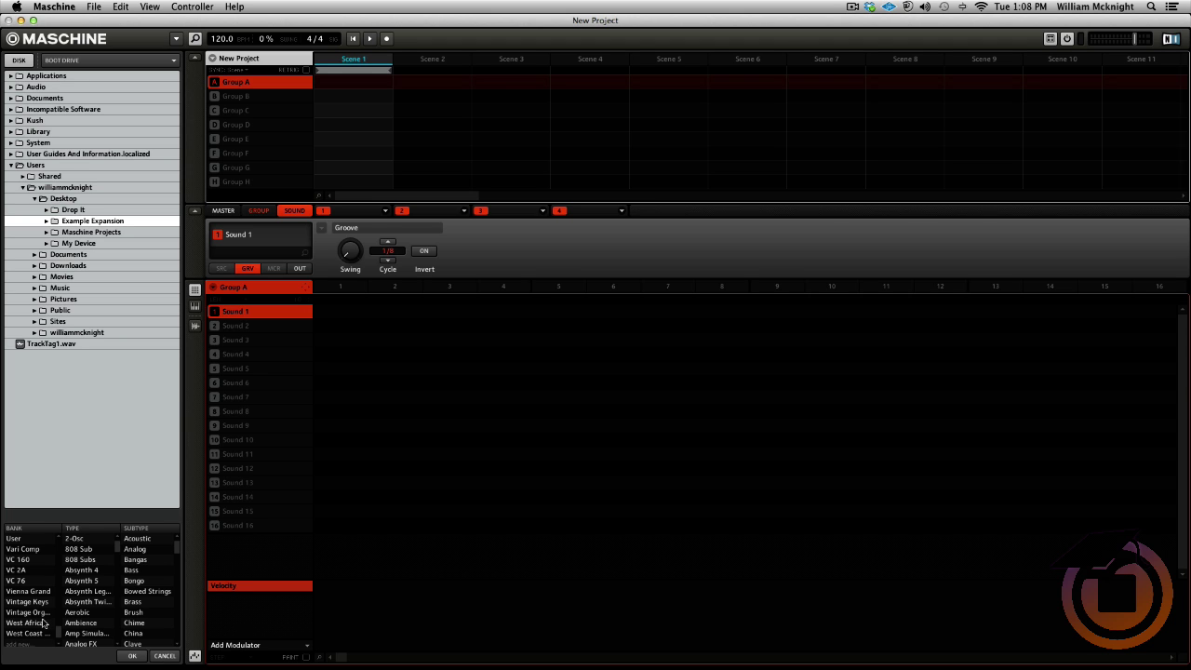
scroll(58, 635, down, 1)
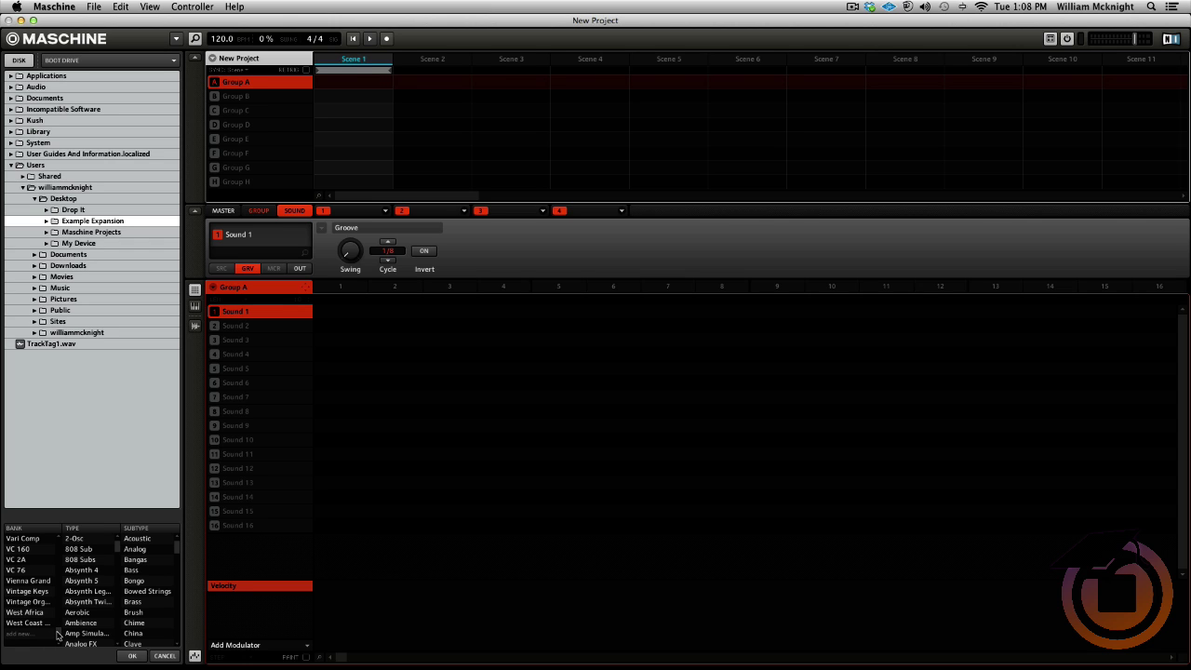
drag(58, 634, 59, 571)
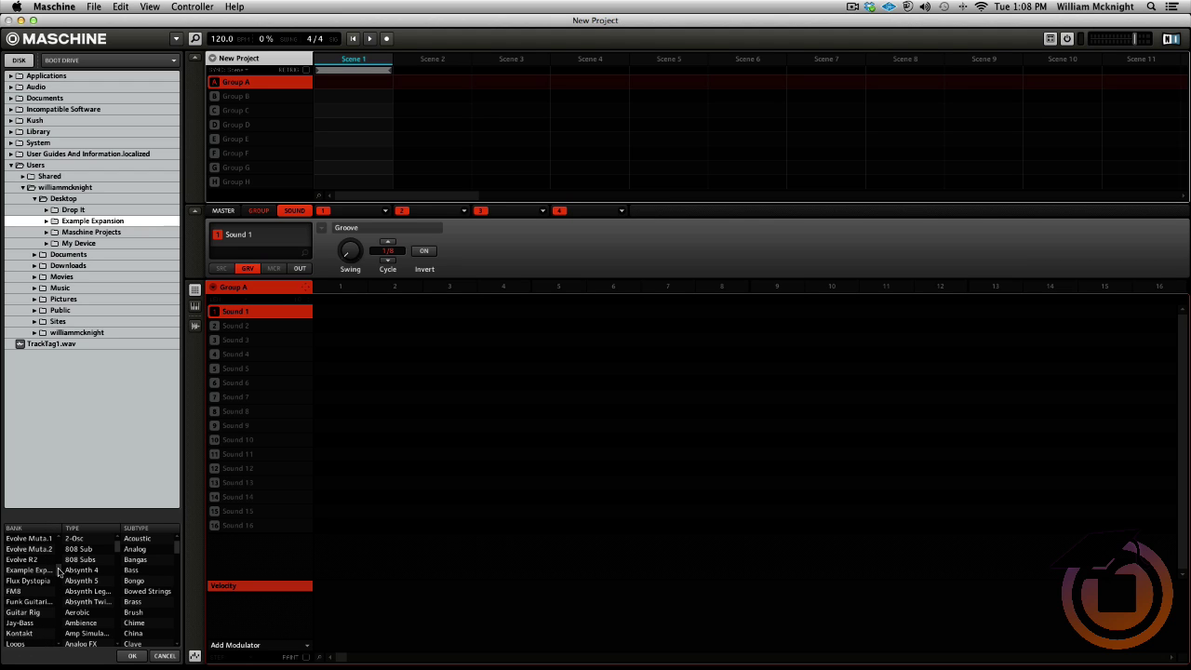
click(37, 570)
click(133, 656)
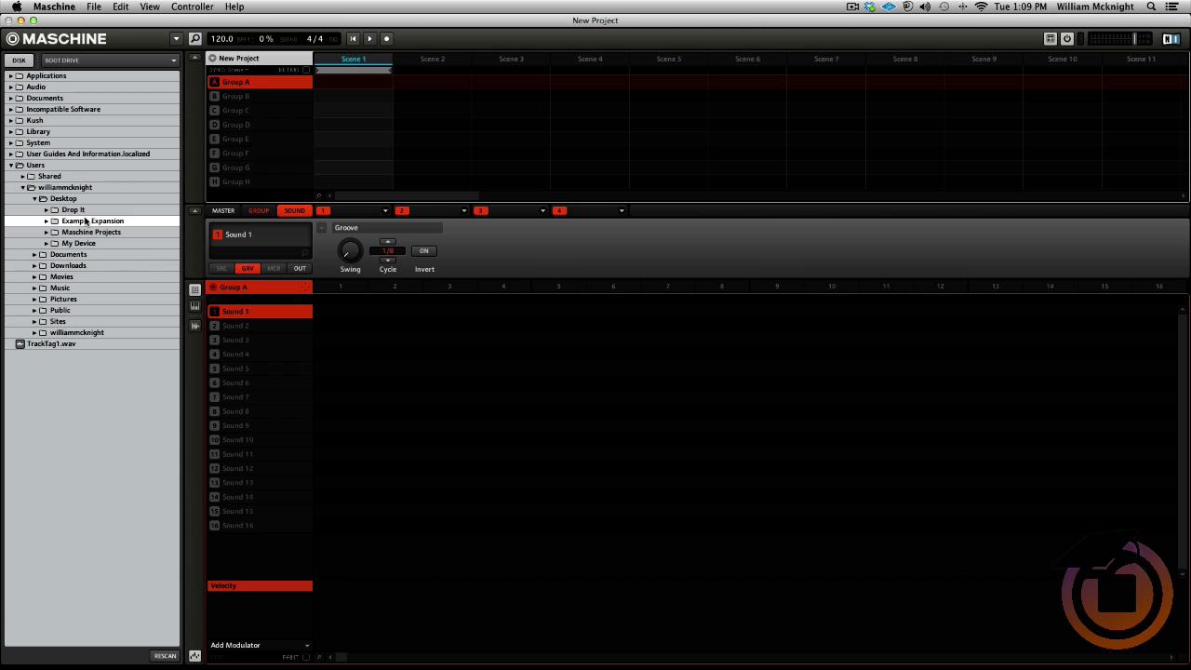
Step: Set the alias 'exp' on the Example Expansion entry in Preferences > User Paths, then close Preferences
click(54, 8)
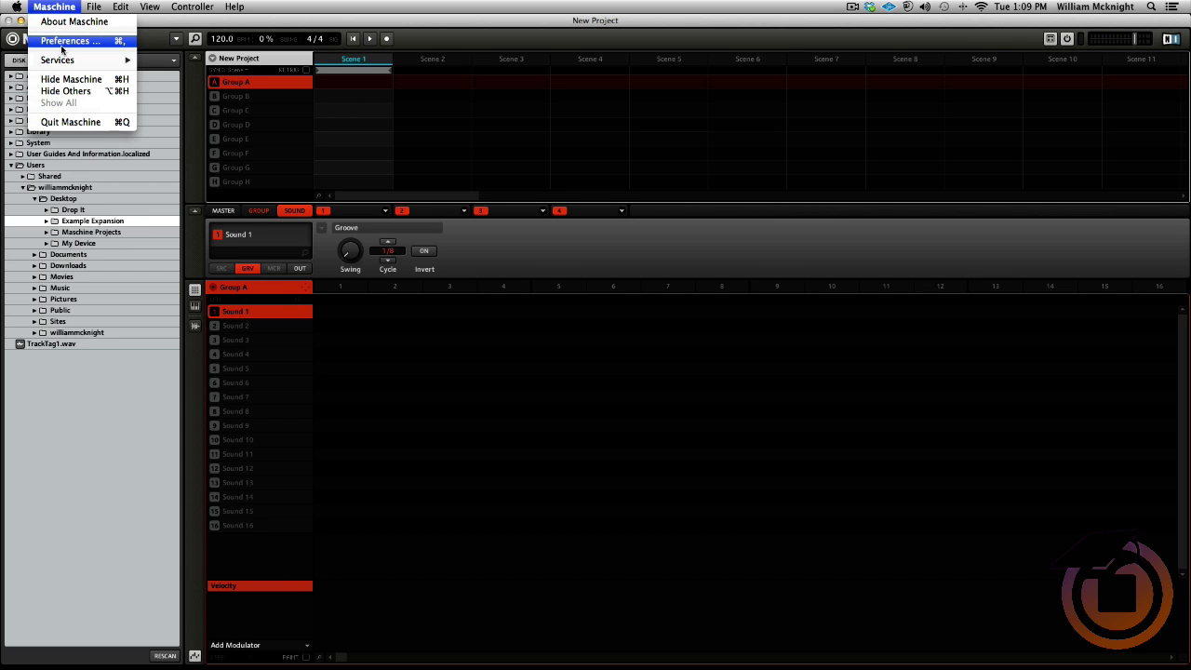
click(62, 42)
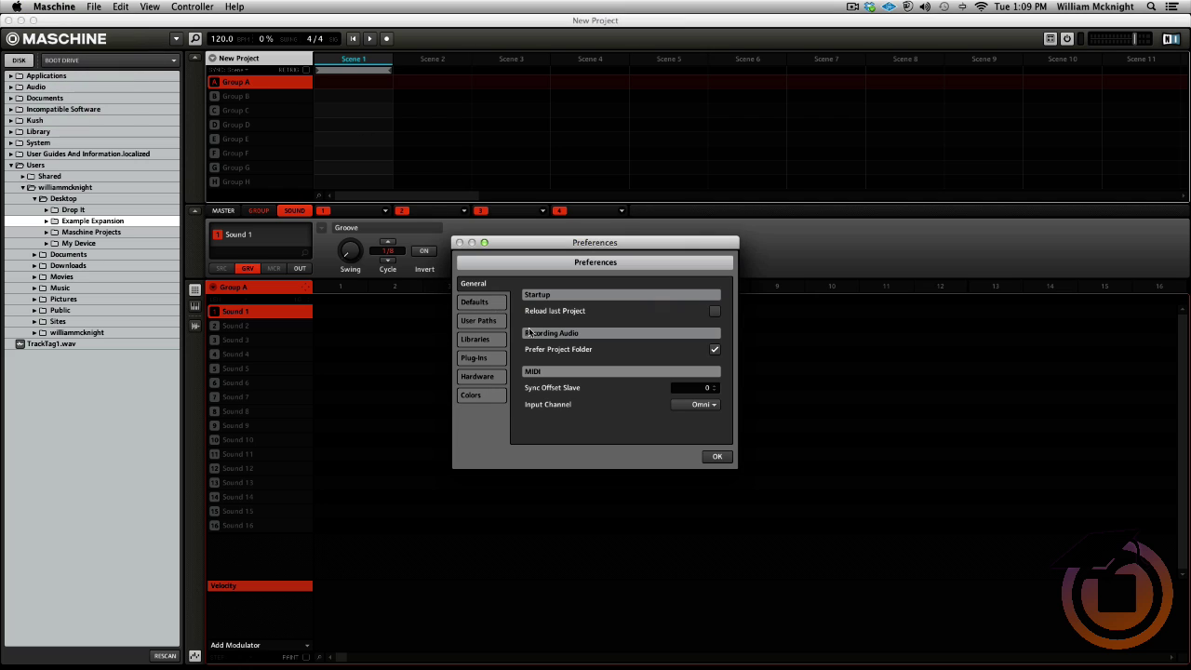
click(488, 324)
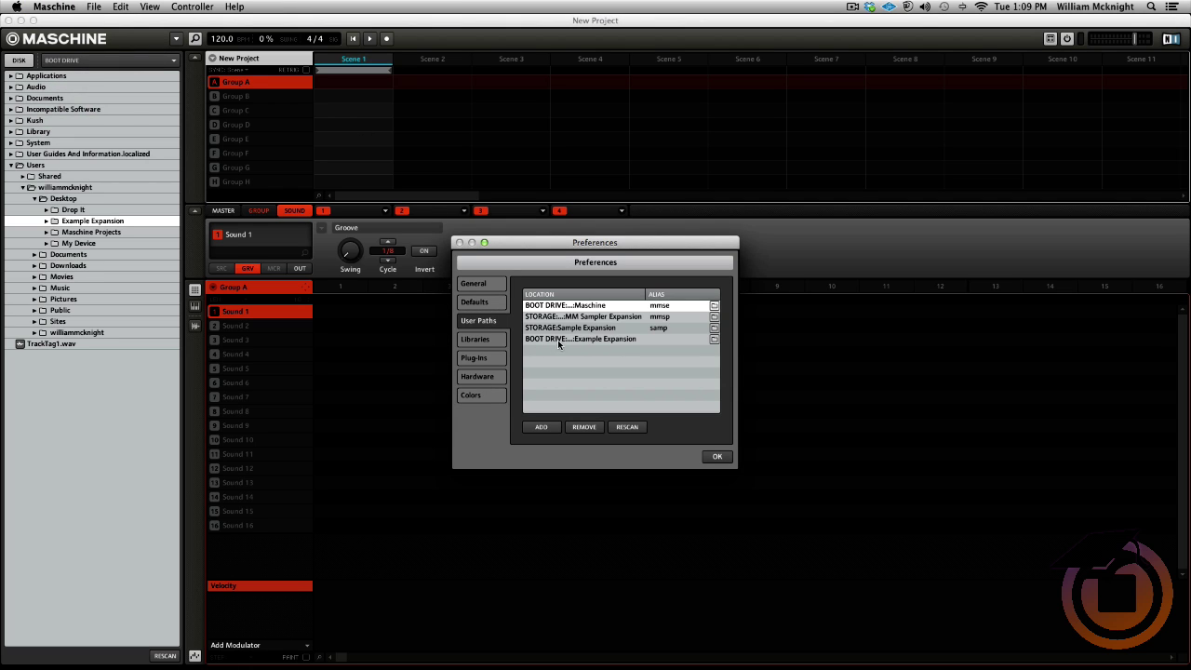
click(660, 340)
double_click(661, 341)
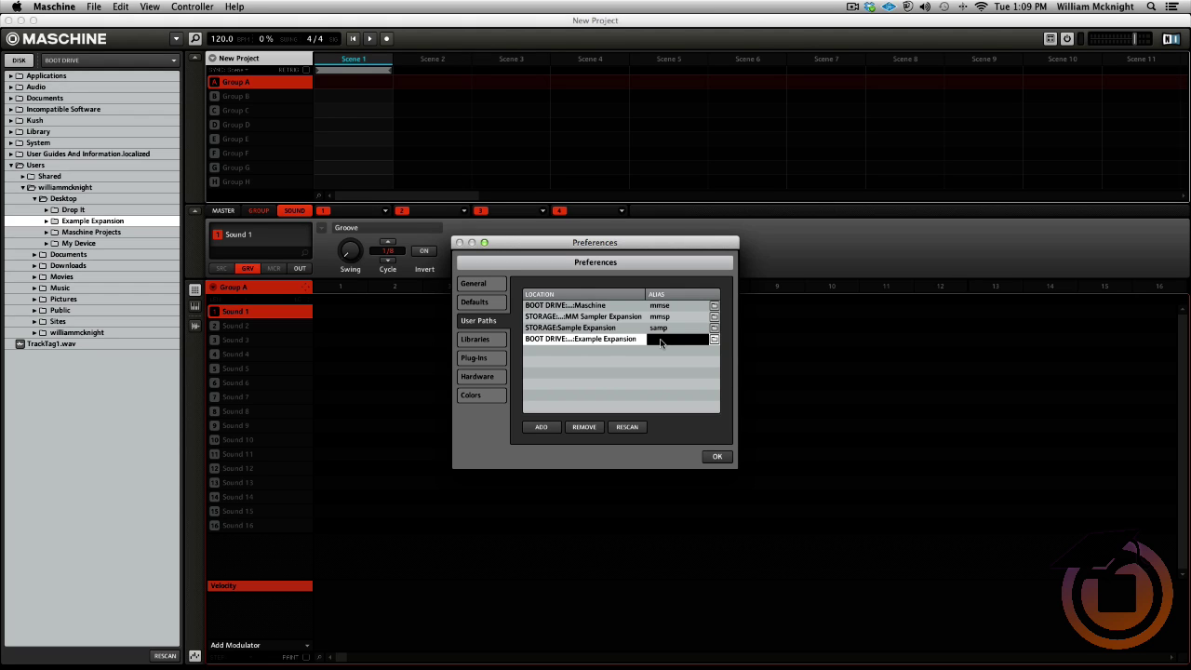
text(exp)
key(Return)
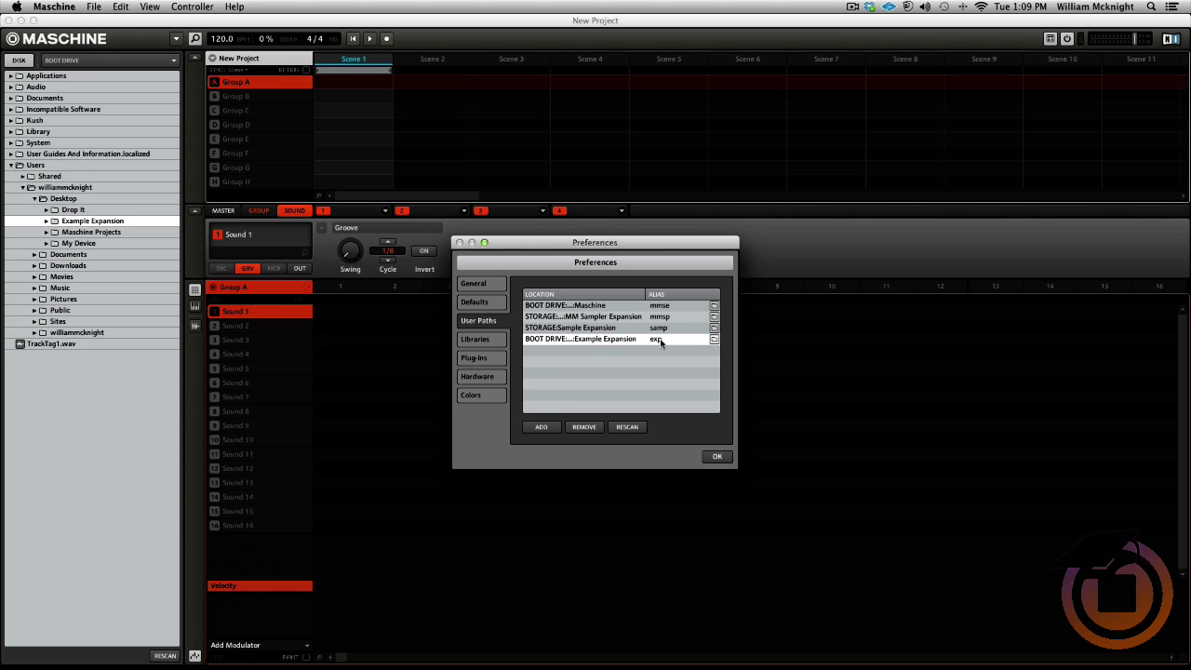
click(719, 459)
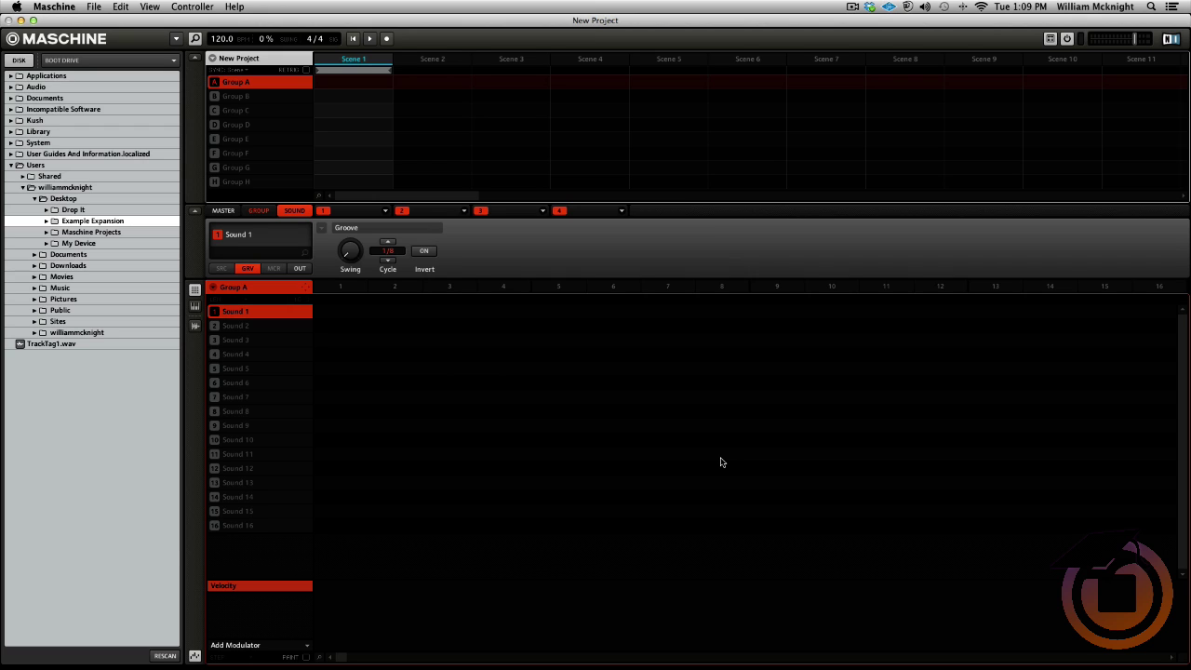
Step: Expand Example Expansion > Samples > Drums > kicks in the disk browser to show kick1.wav
click(46, 220)
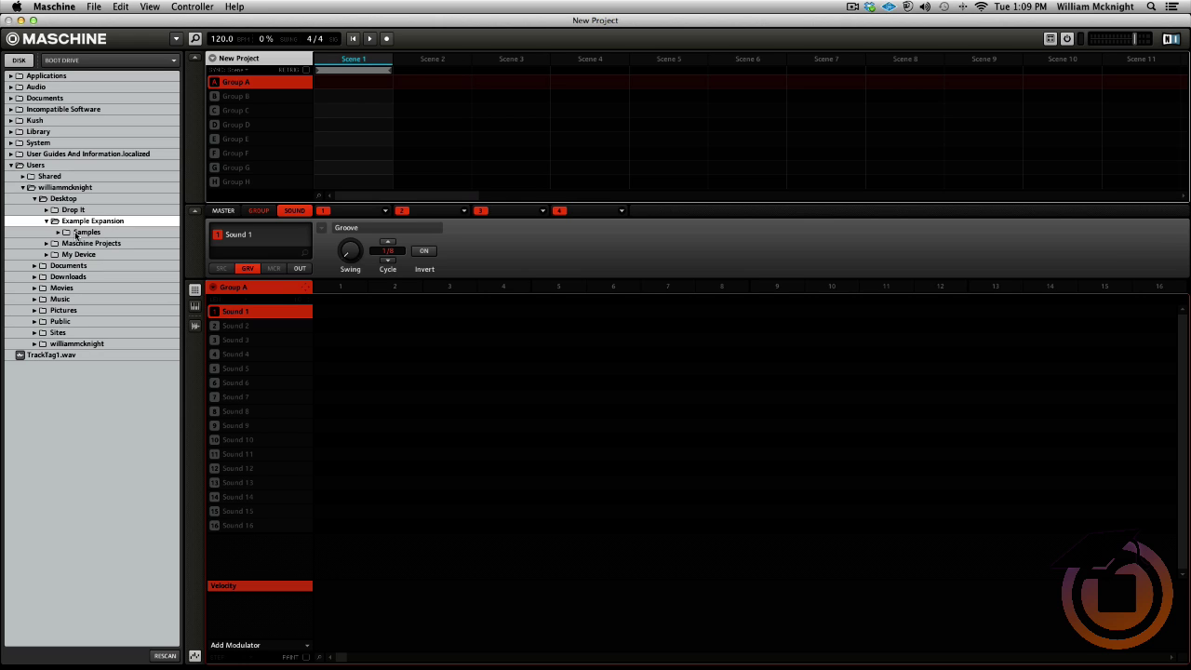
click(58, 231)
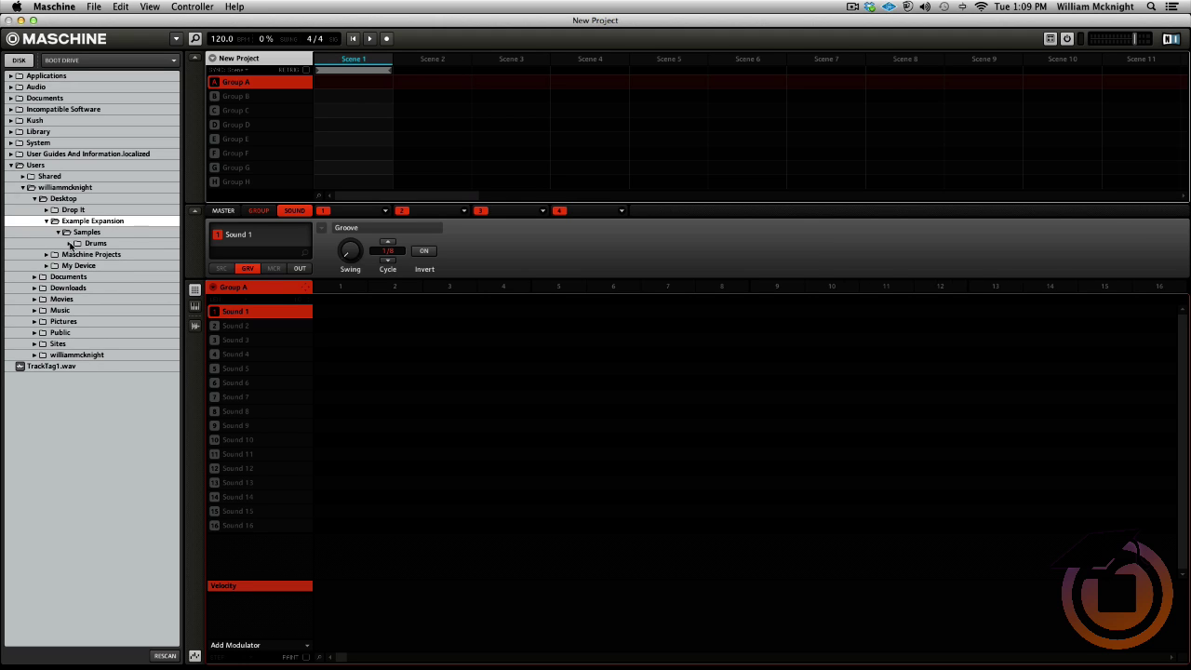
click(69, 243)
click(81, 254)
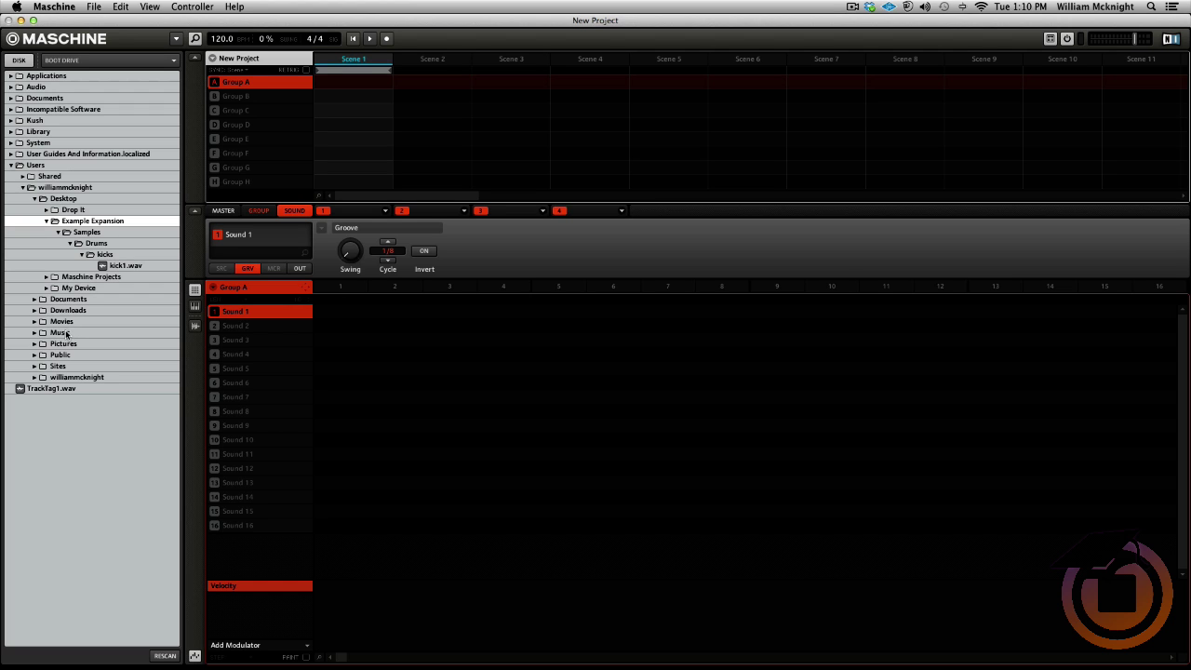
Step: Minimize Maschine, then open the Drop It folder and arrange it beside the kicks window
click(20, 20)
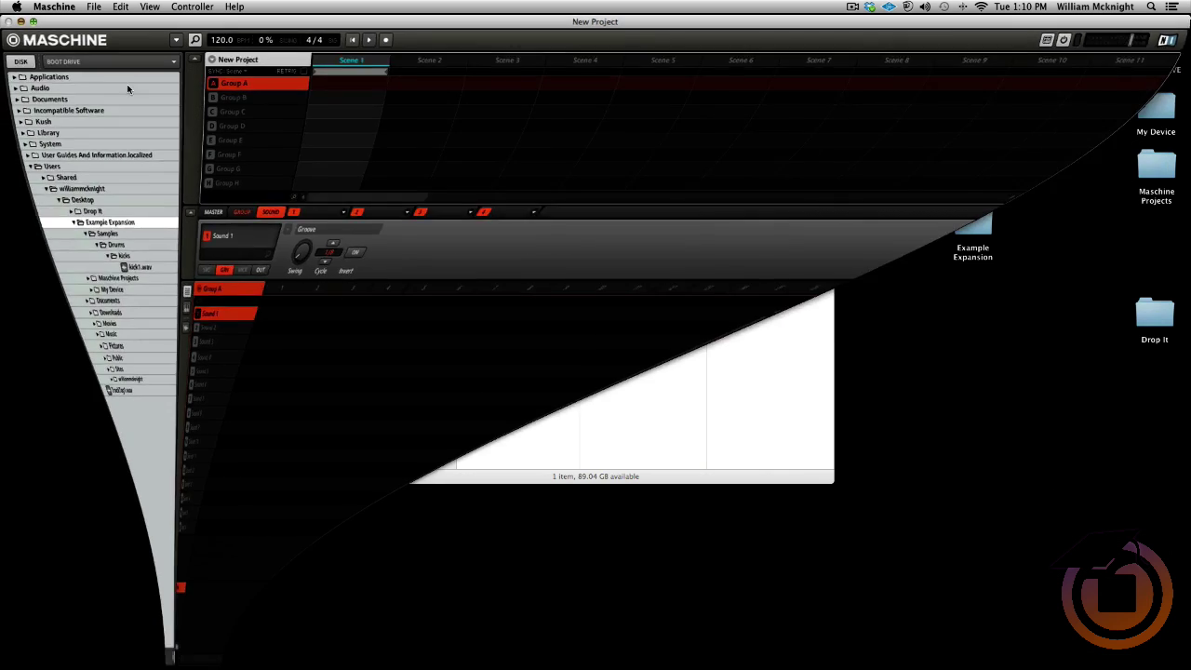
double_click(1153, 314)
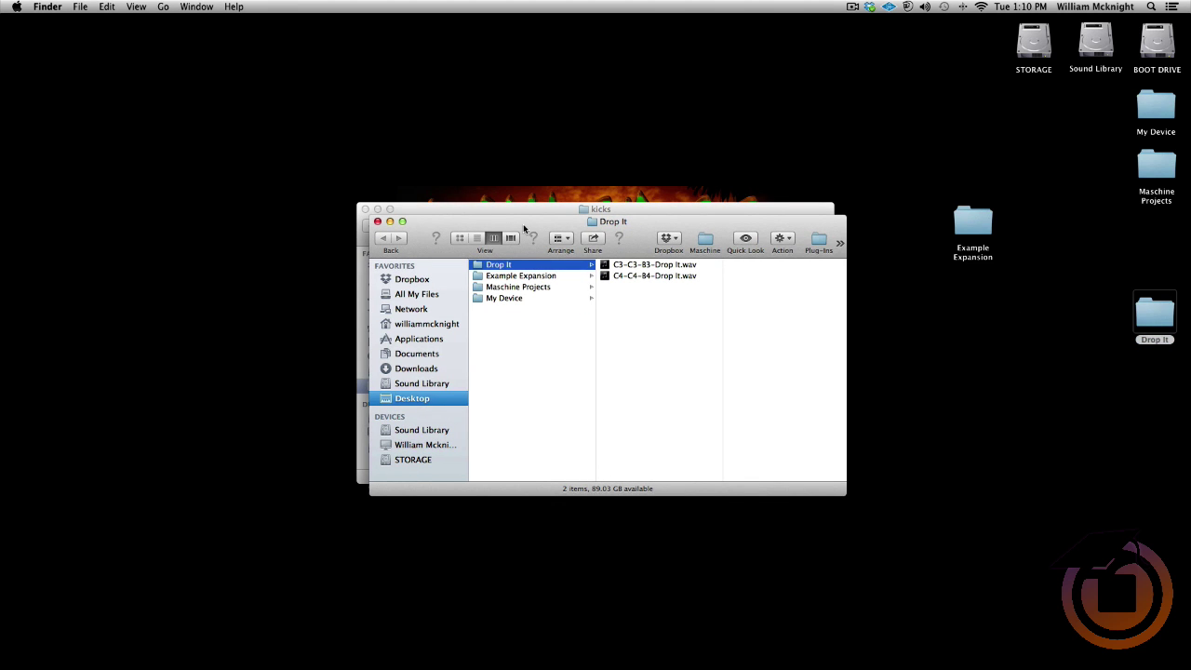
drag(525, 228, 604, 28)
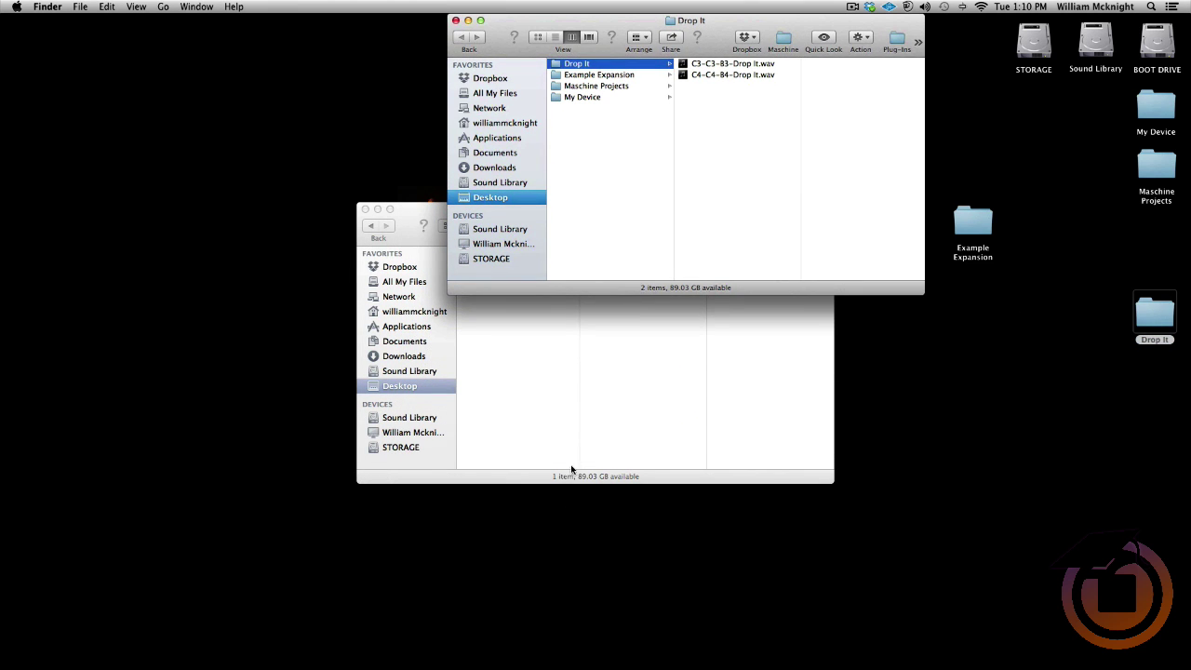
click(562, 440)
drag(535, 214, 588, 322)
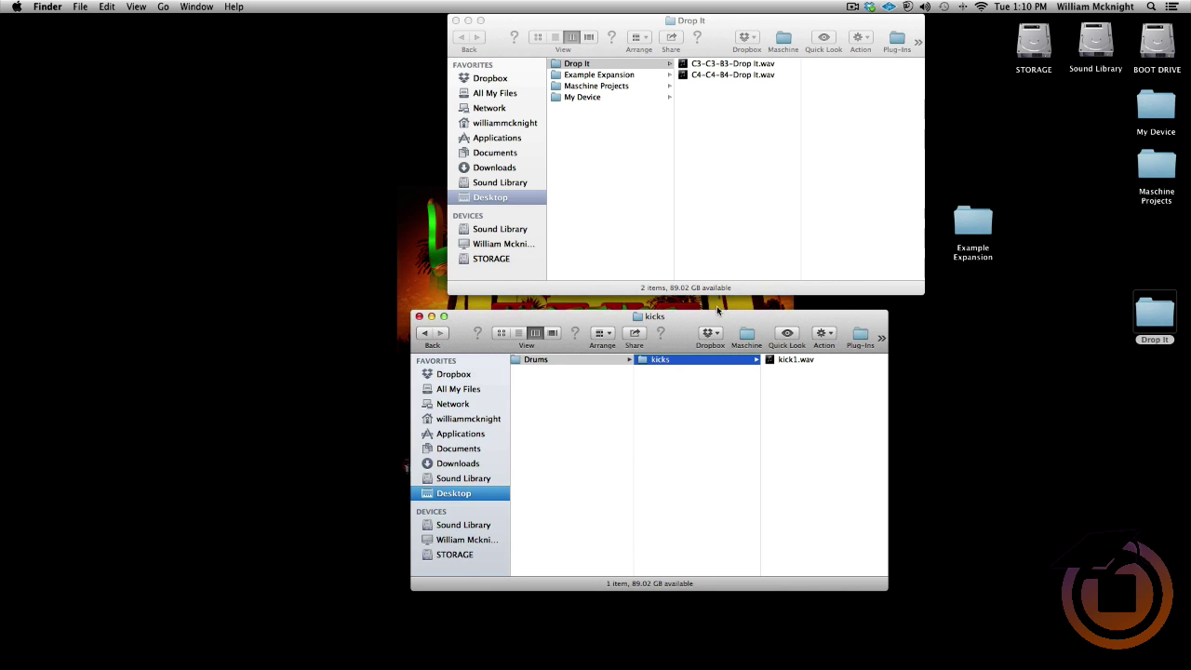
scroll(639, 396, left, 5)
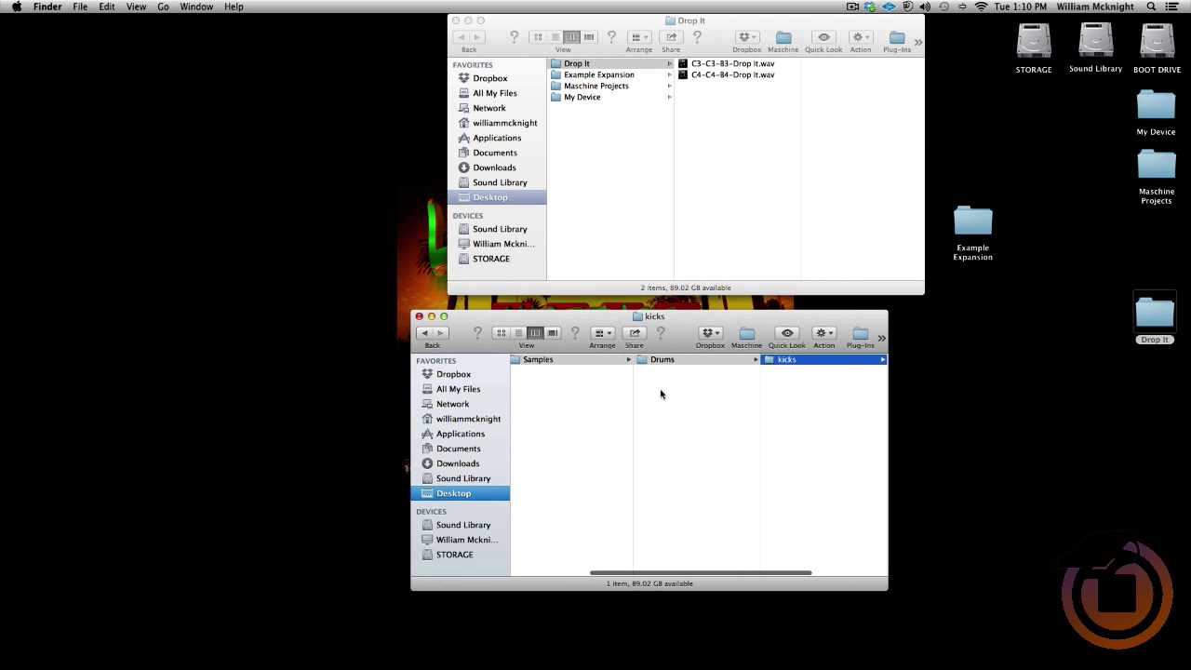
Step: Create a new 'Instrument' folder inside Samples, next to Drums
click(558, 363)
right_click(684, 397)
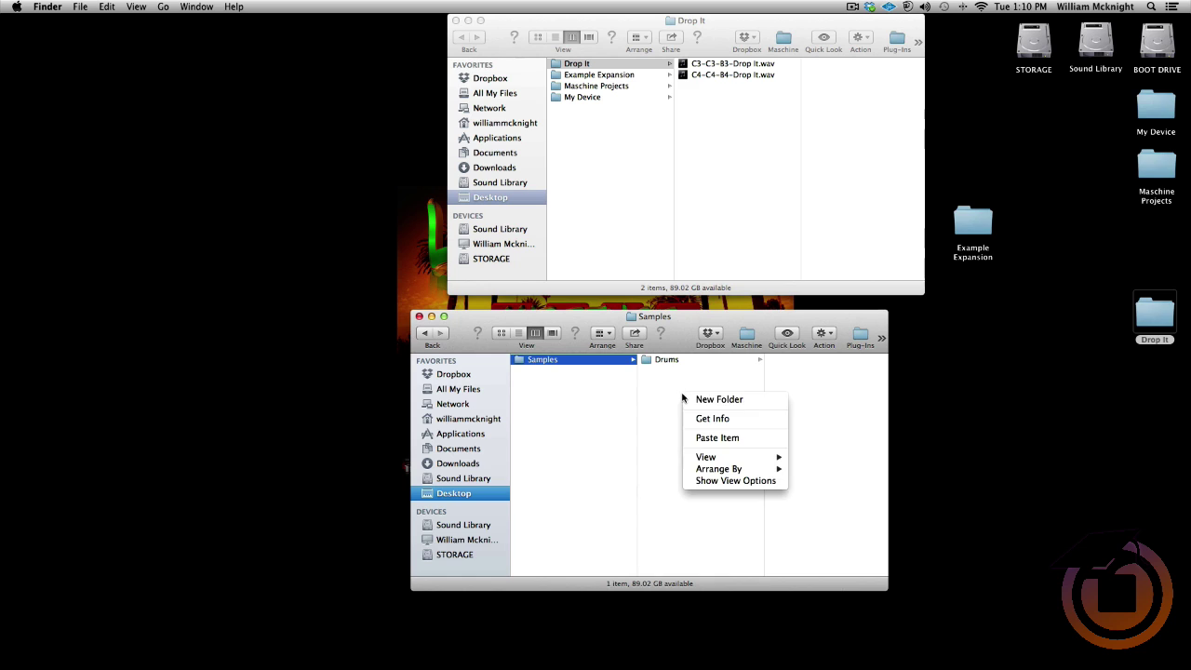
click(698, 400)
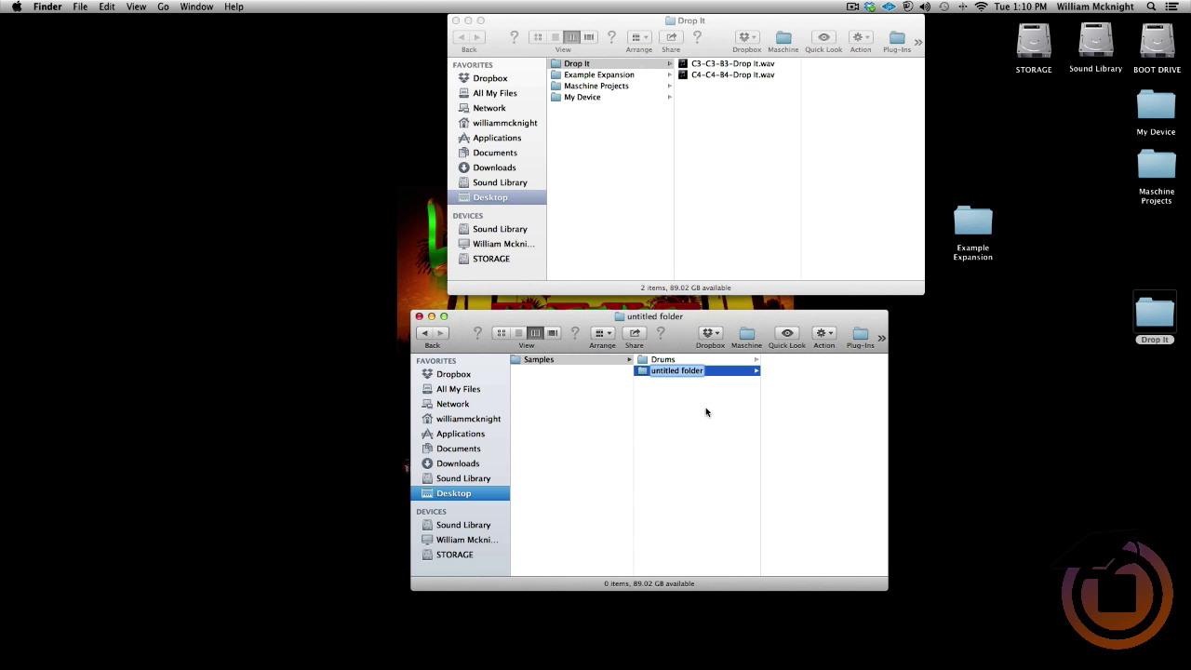
text(Instrument)
click(727, 439)
Step: Move the Drop It folder into Instrument and check its two wav files
click(669, 372)
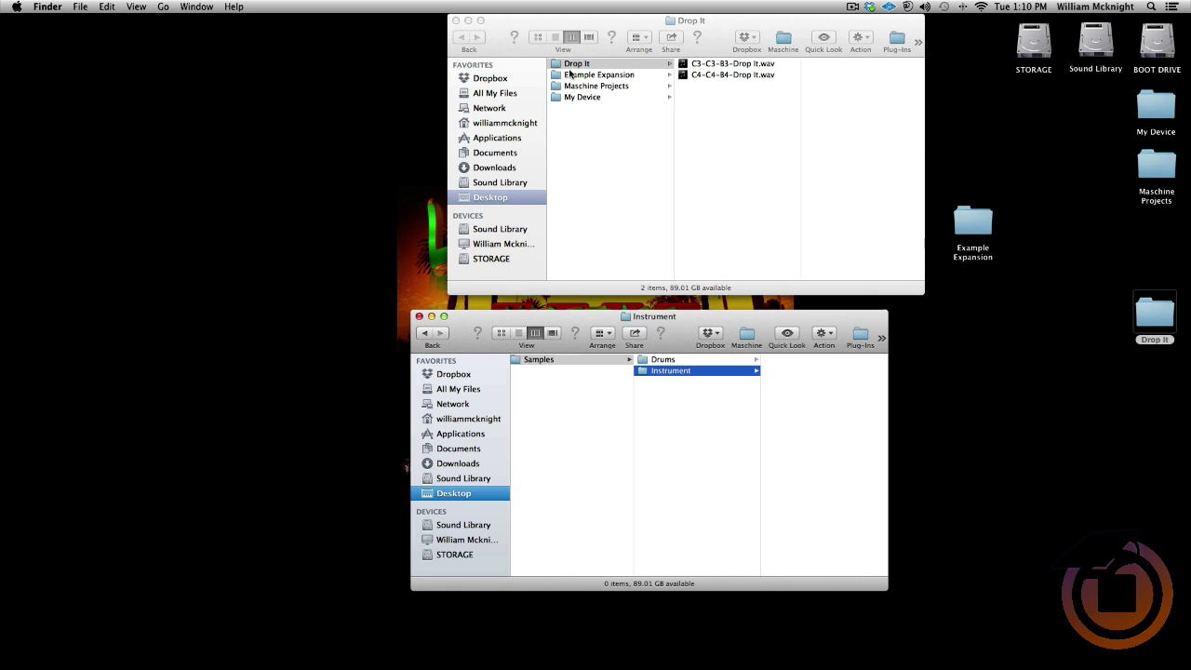
drag(560, 65, 798, 376)
click(797, 373)
click(796, 360)
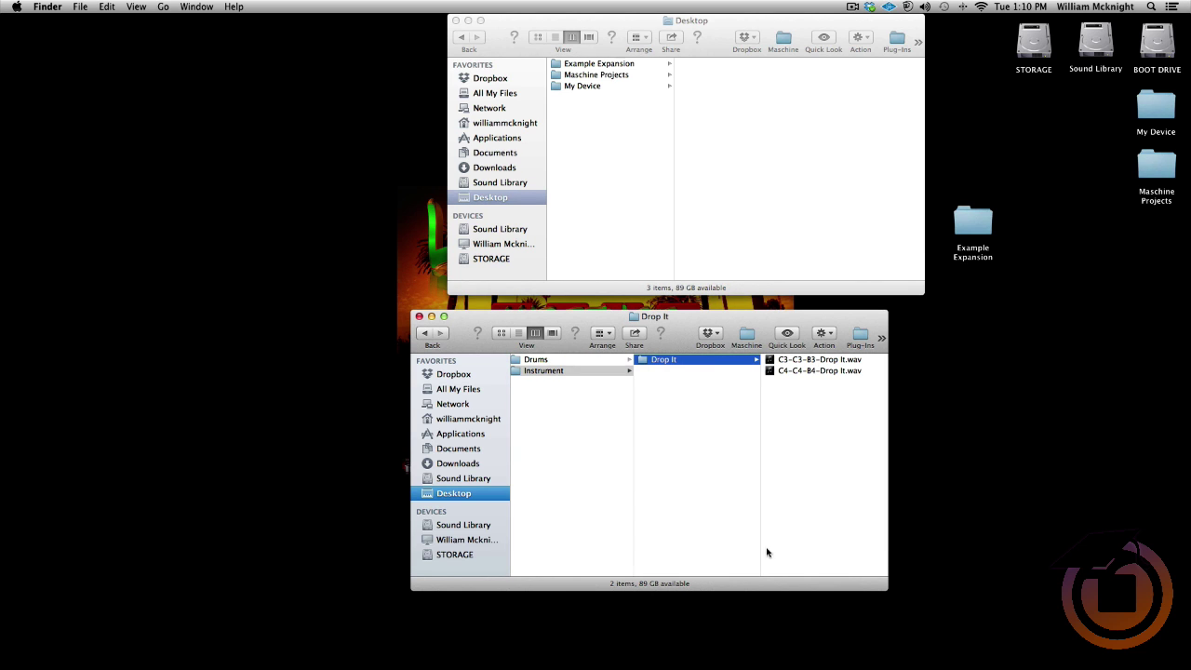
Step: Return to Maschine and refresh the file browser to pick up the moved folder
mouse_move(437, 642)
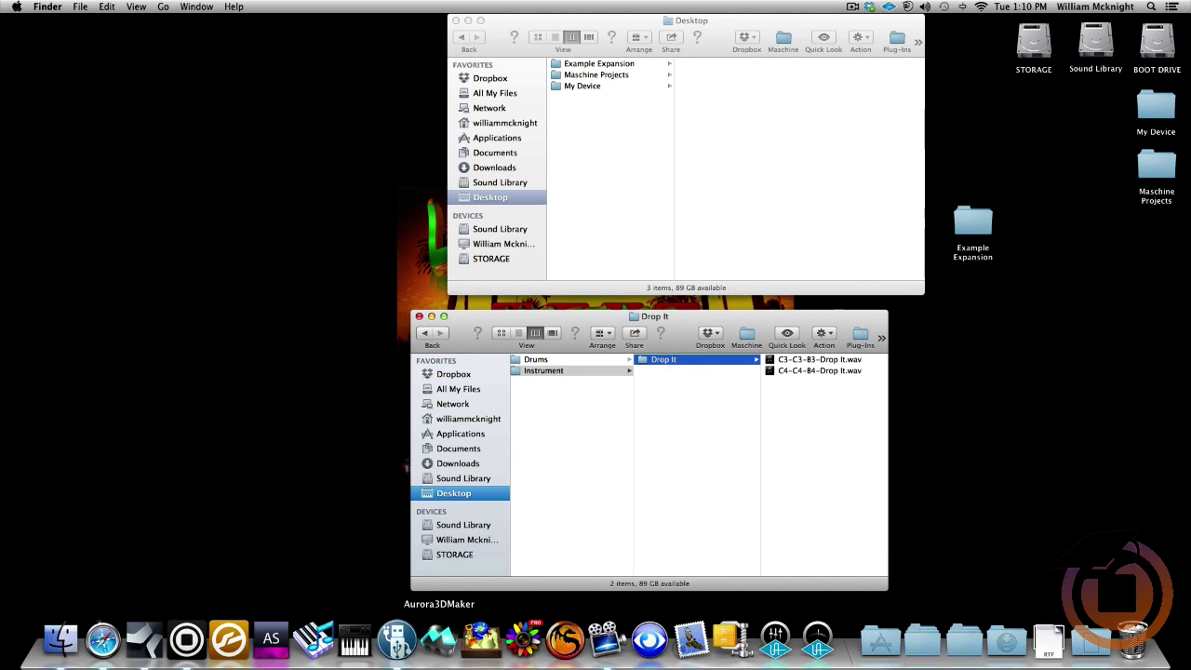
click(187, 640)
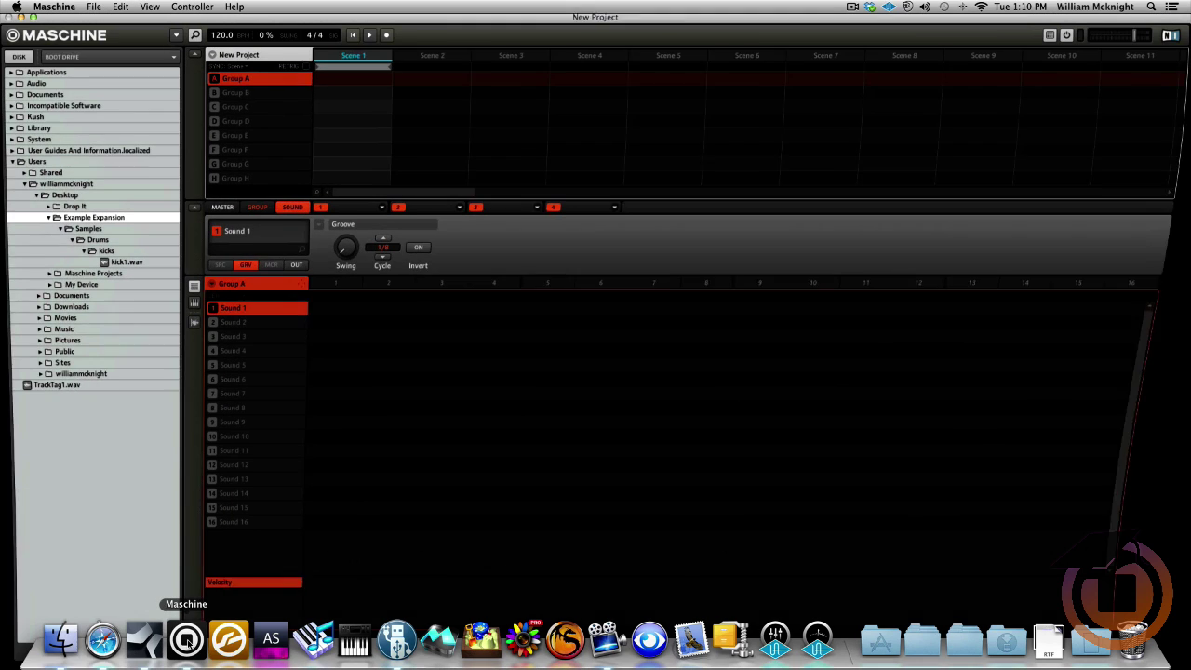
click(116, 58)
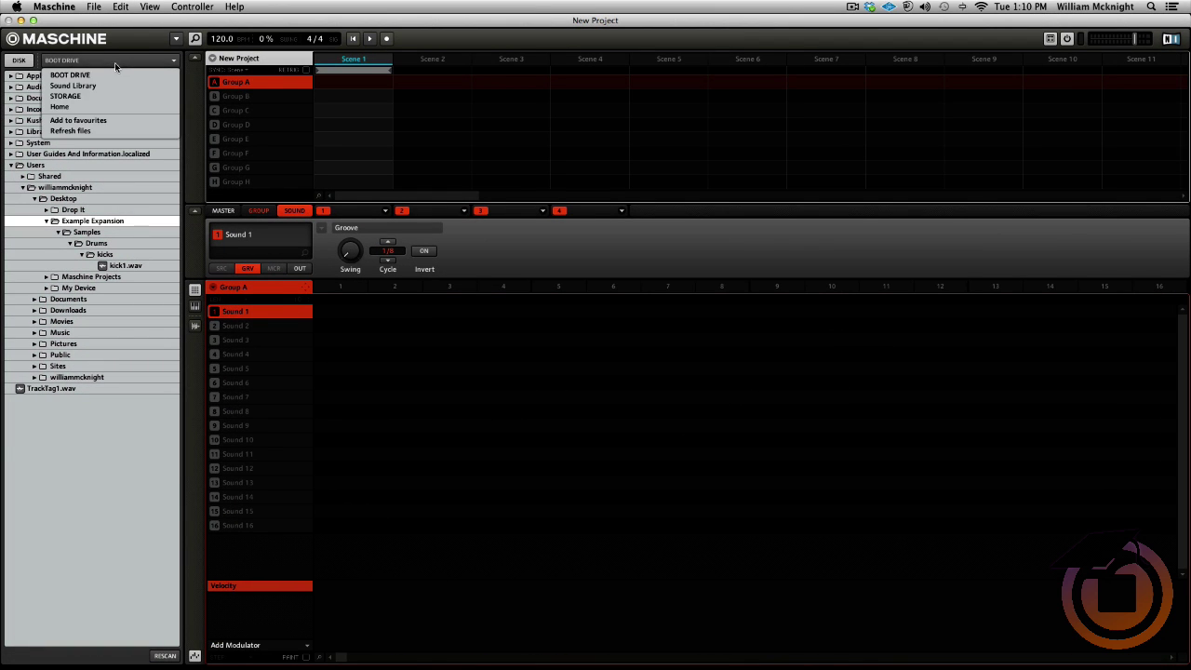
click(86, 132)
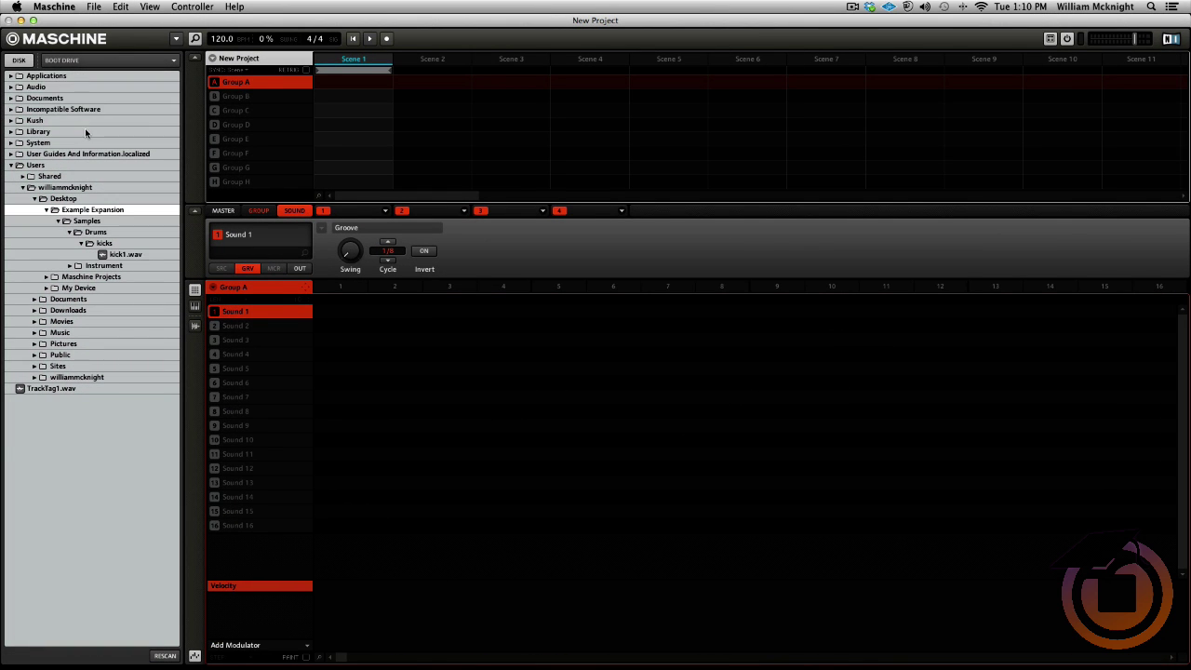
Step: Expand Instrument > Drop It and select both C3-C3-B3 and C4-C4-B4 Drop It wav samples
click(69, 266)
click(82, 278)
click(82, 278)
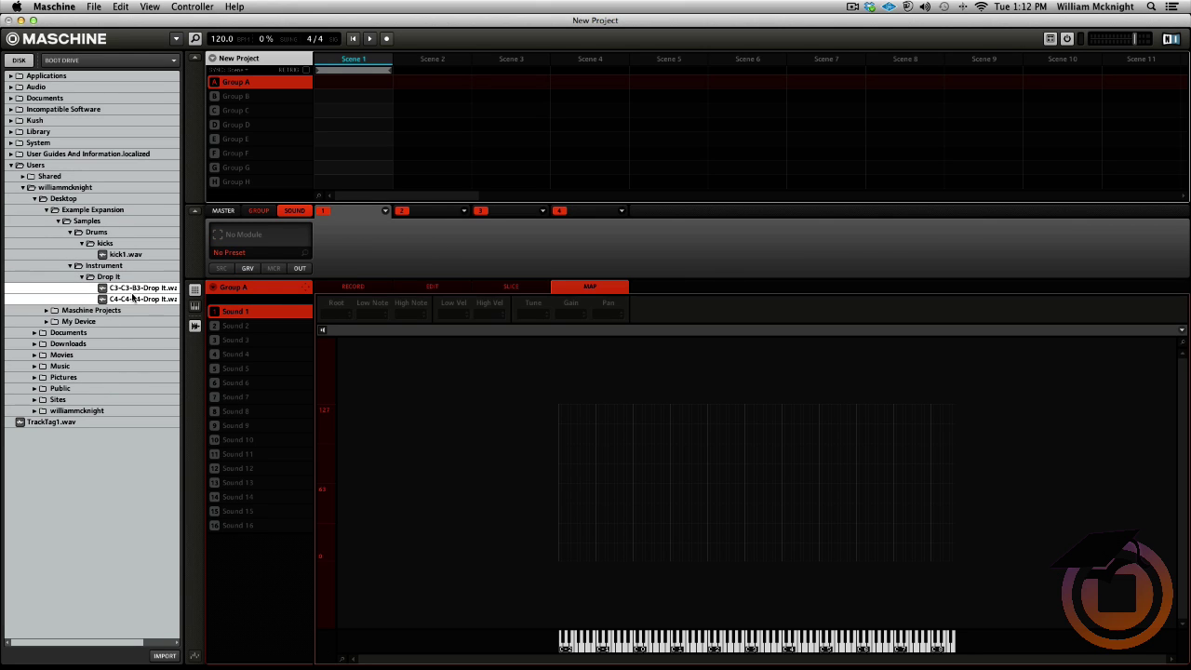
click(112, 279)
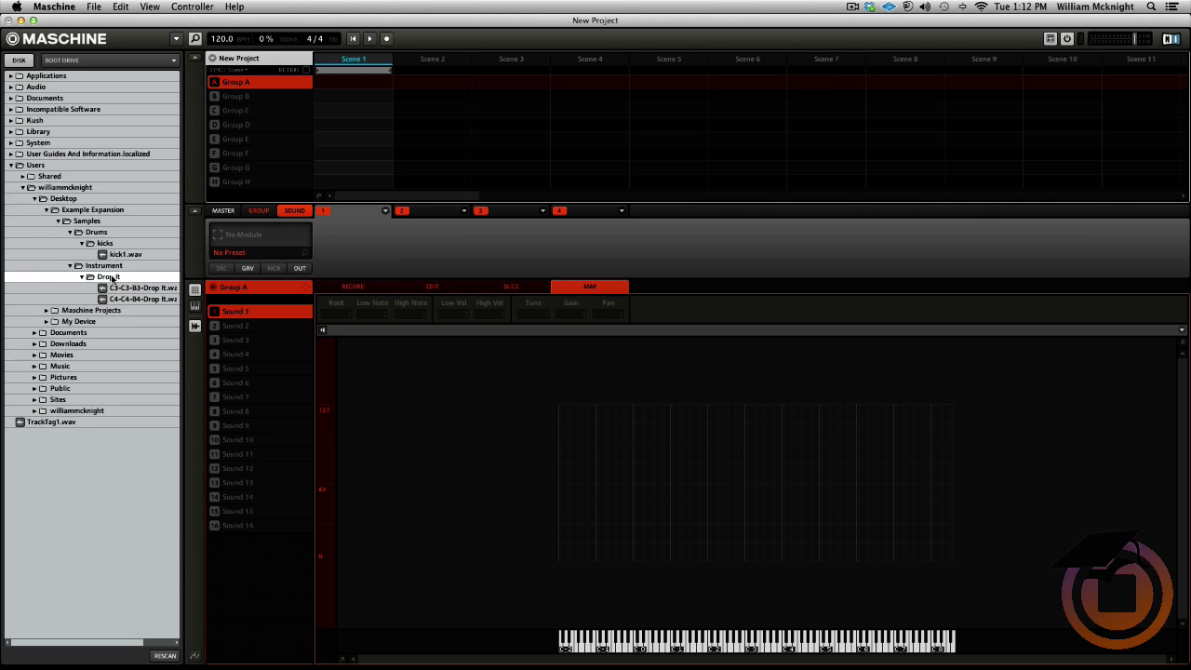
click(117, 288)
click(113, 300)
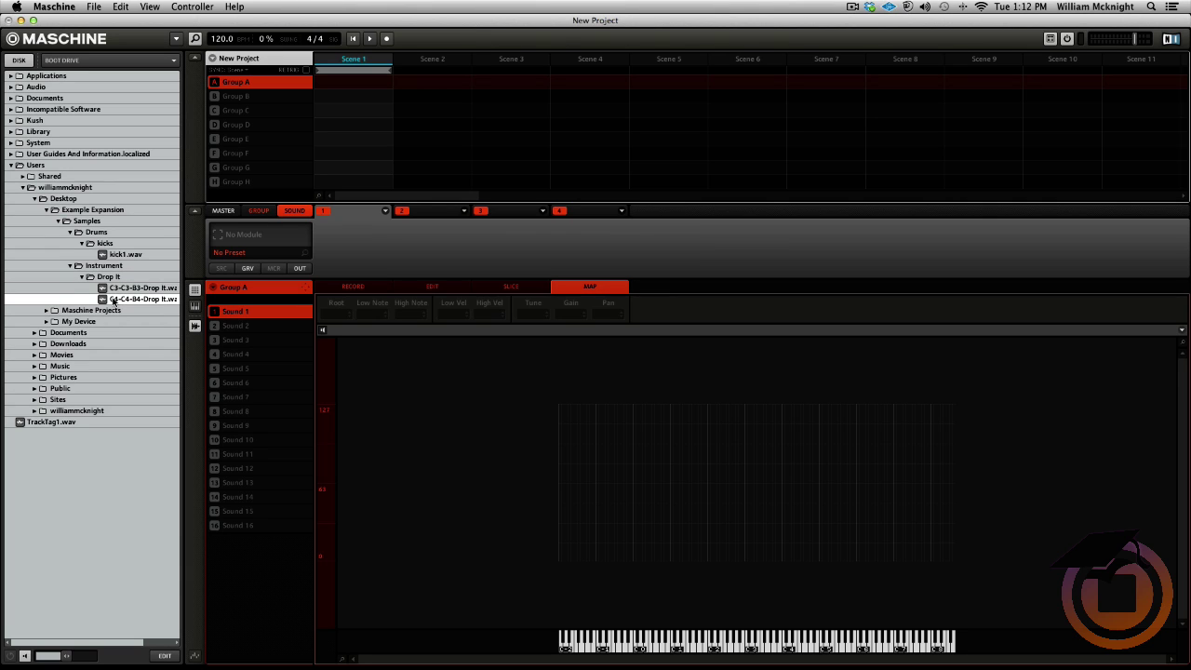
shift+click(120, 288)
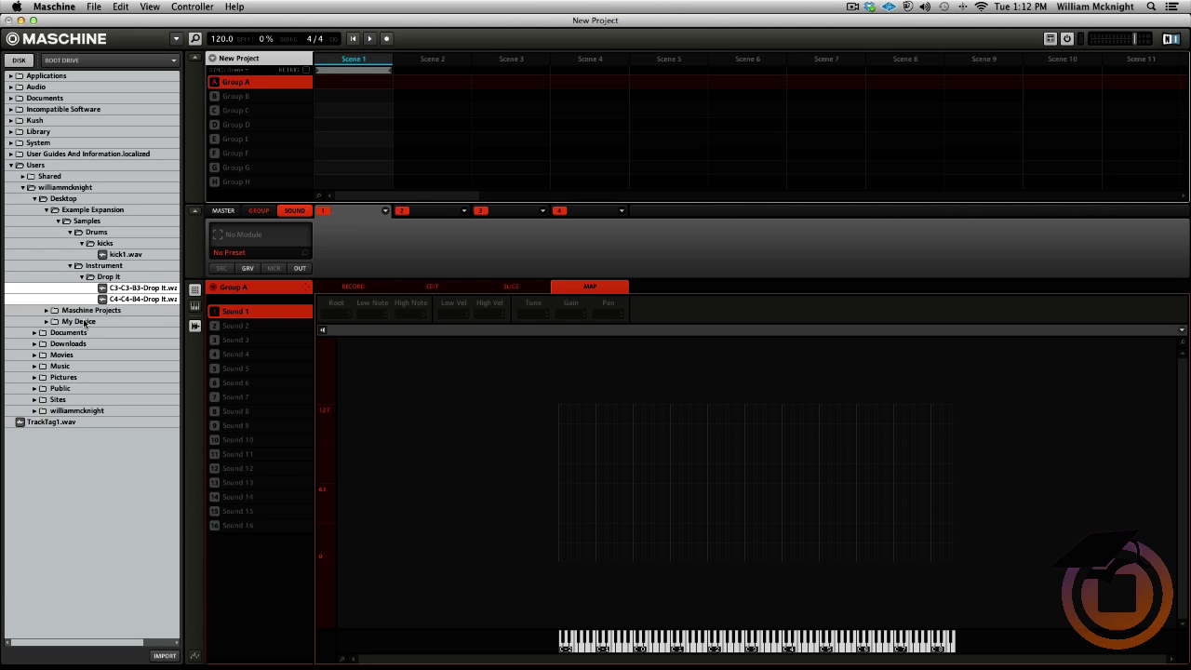
Step: Import the two Drop It wav files, tagged with the Example Expansion bank and the Inst Samples type
click(164, 656)
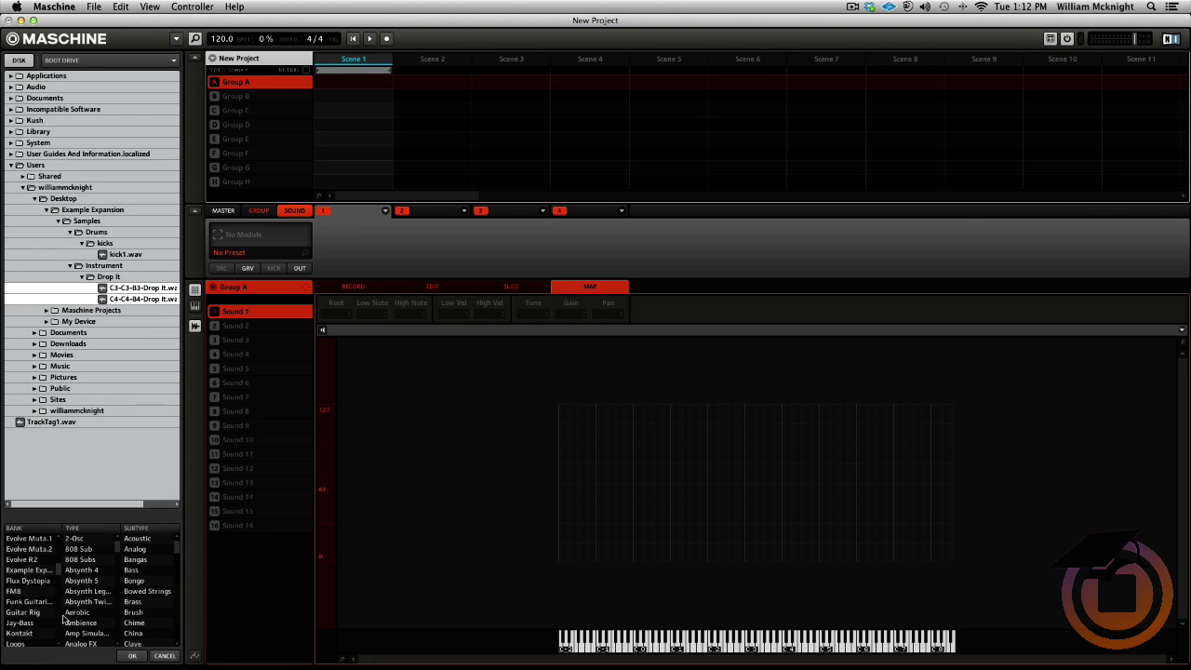
click(30, 570)
scroll(100, 612, down, 10)
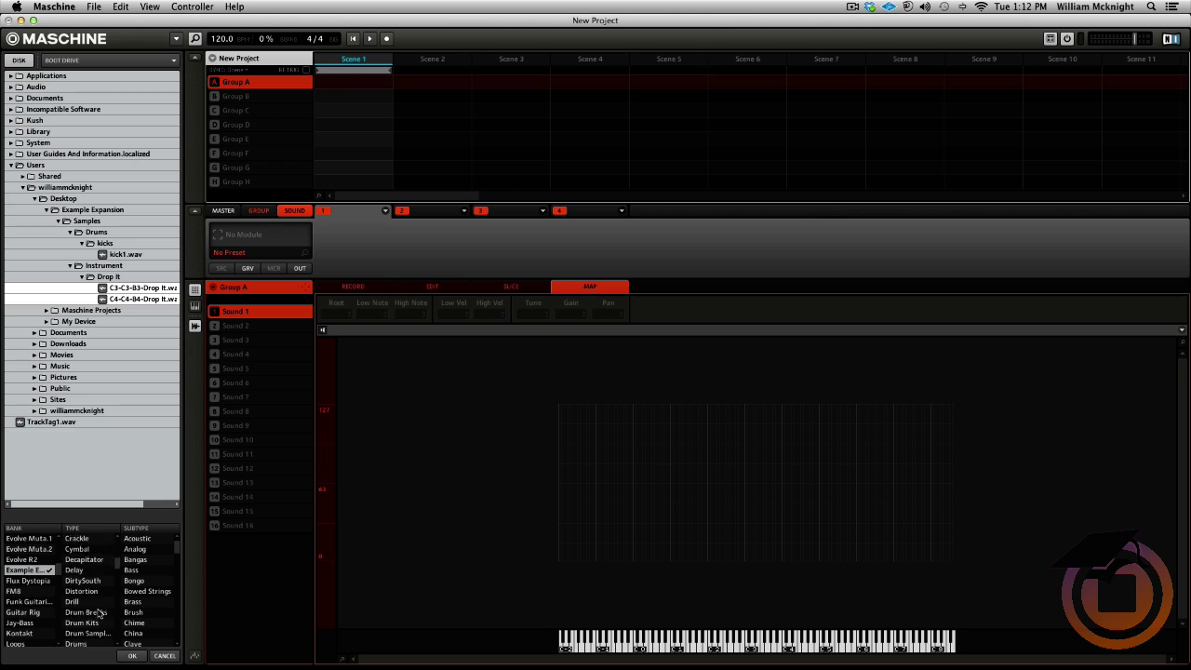
scroll(100, 612, down, 15)
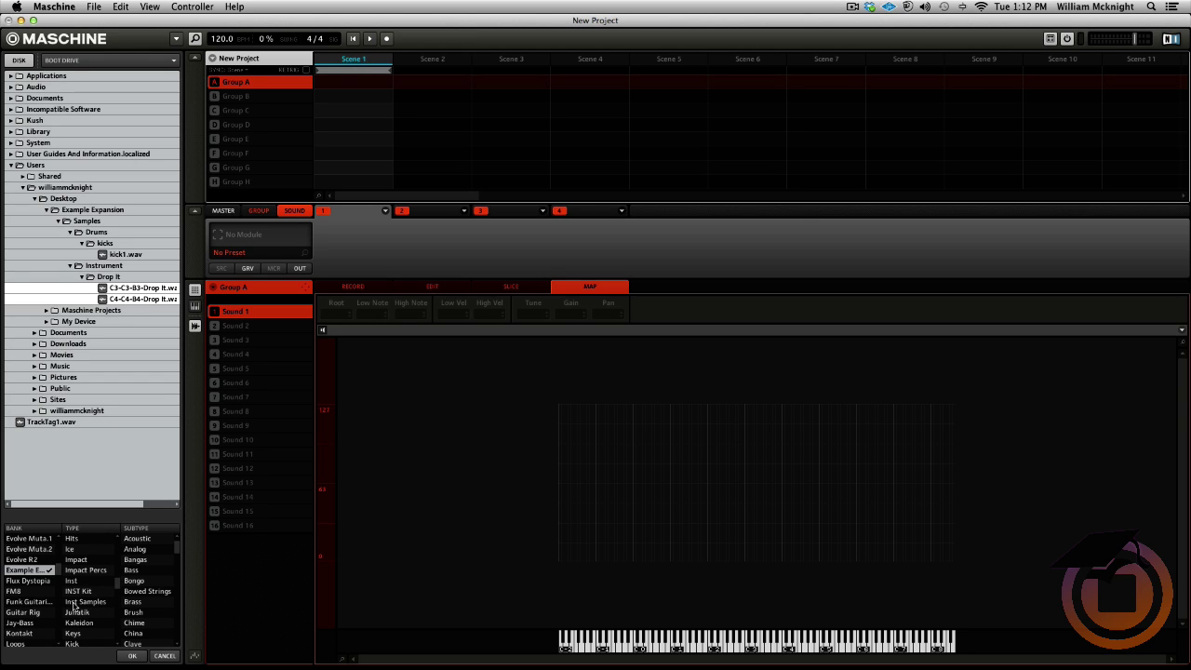
click(76, 602)
click(132, 656)
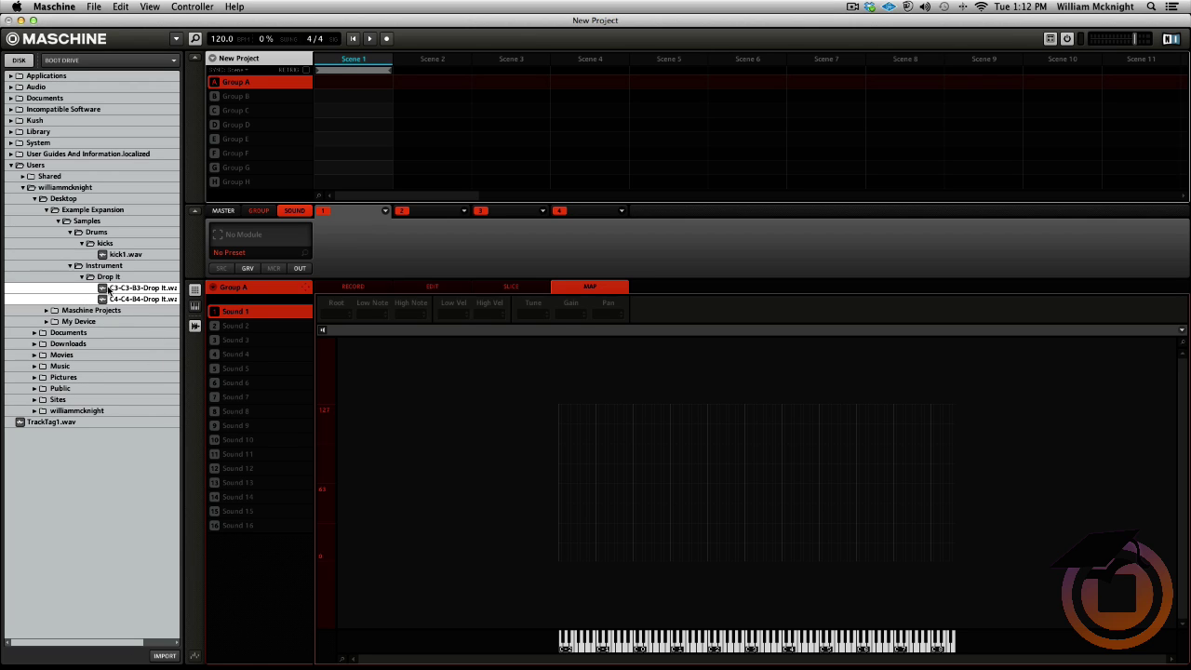
Step: Place both Drop It samples as zones and extend the C3-C3-B3 zone down to C#1
drag(108, 290, 746, 442)
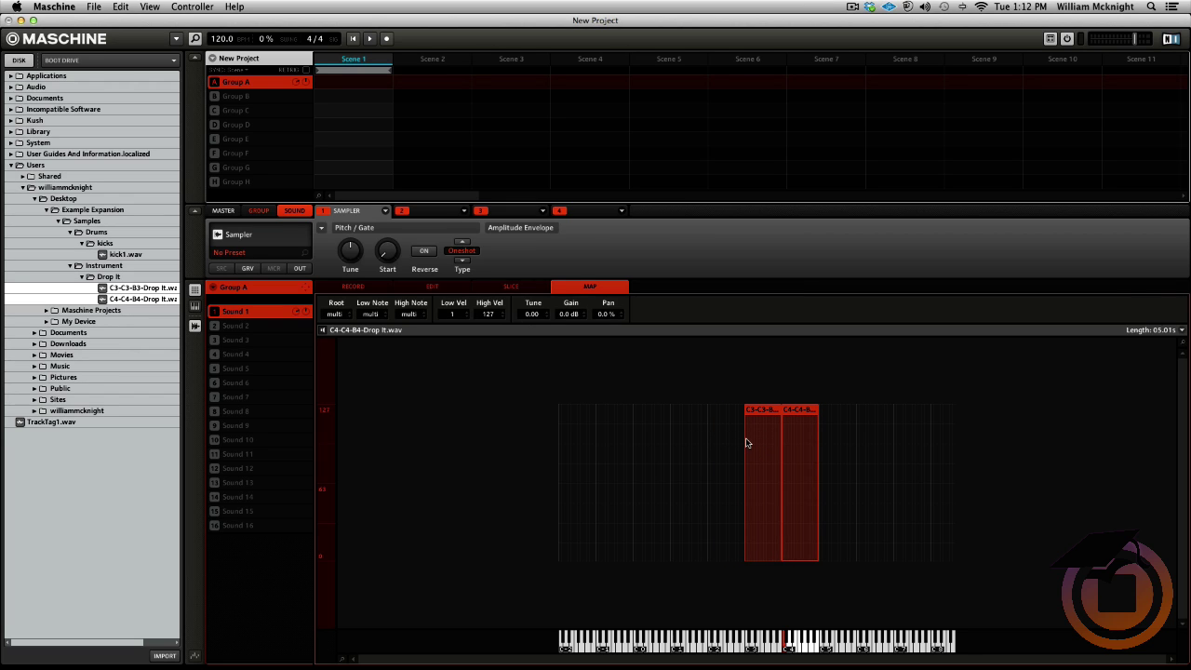
click(683, 468)
click(749, 467)
drag(745, 466, 670, 465)
Step: Stretch the C4-C4-B4-Drop It.wav zone up to B6 and switch Sampler Type to ADSR
click(807, 464)
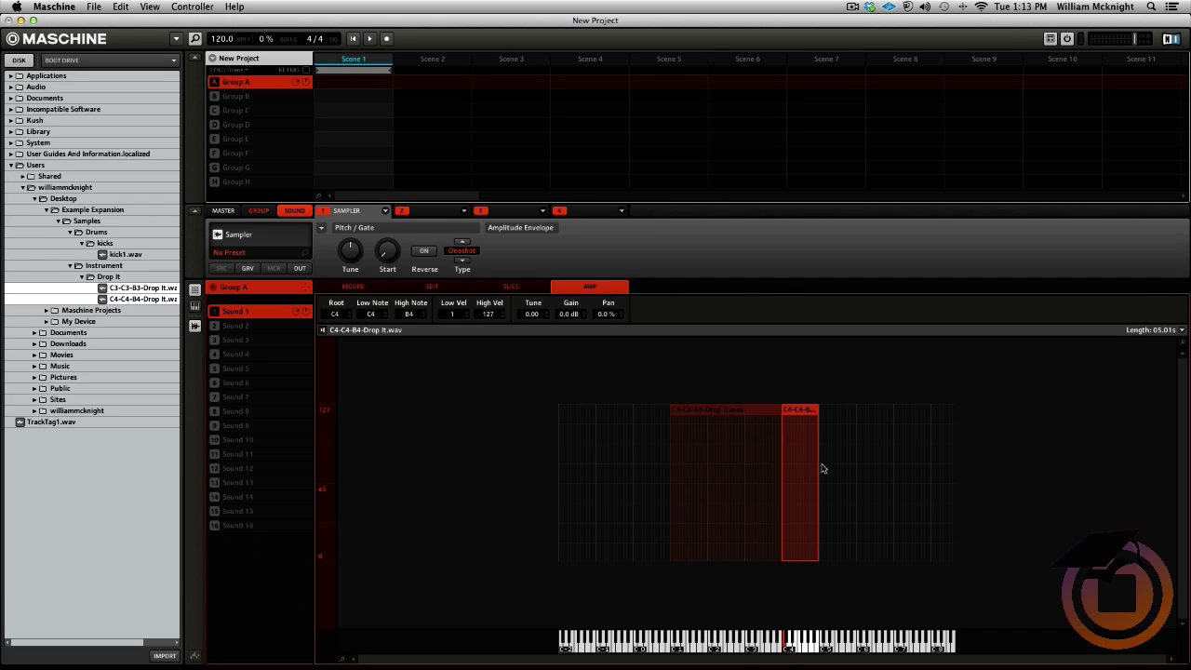
drag(817, 464, 891, 469)
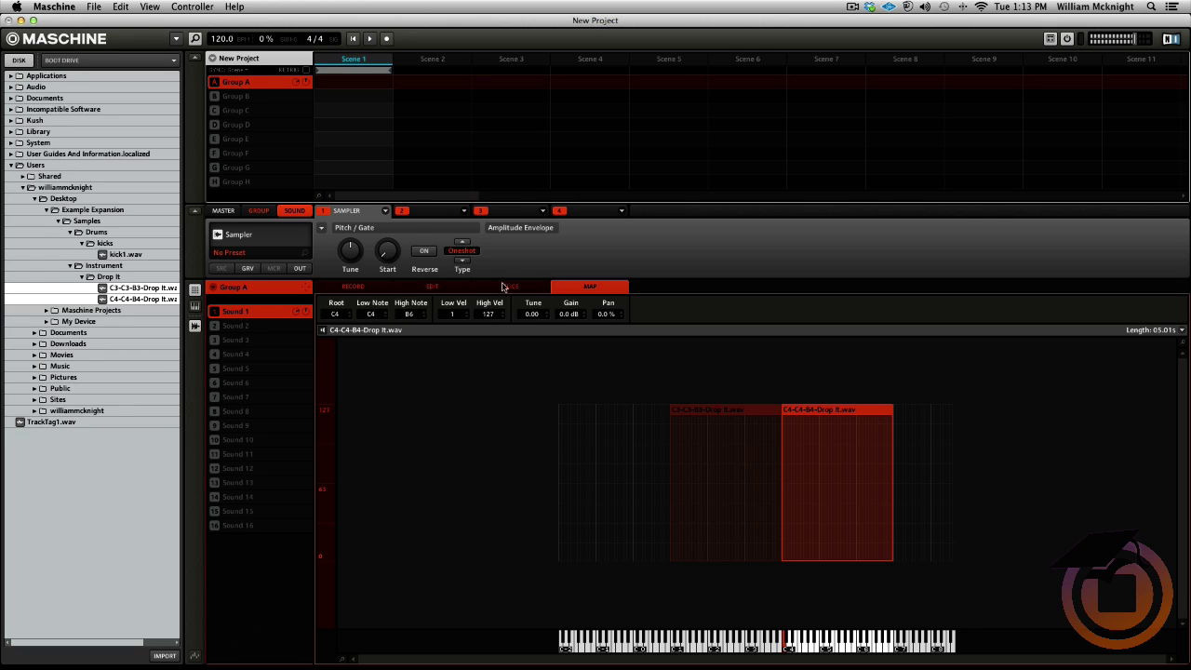
click(468, 248)
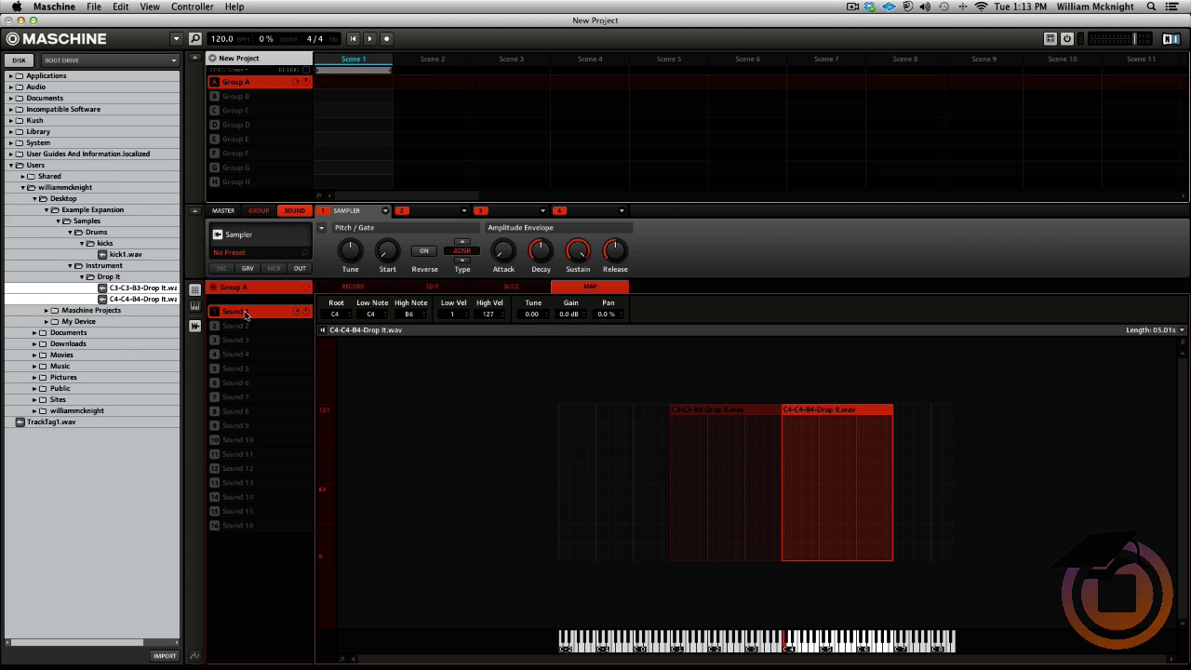
Step: Start Save As for Sound 1 and navigate to Desktop > Example Expansion
right_click(245, 315)
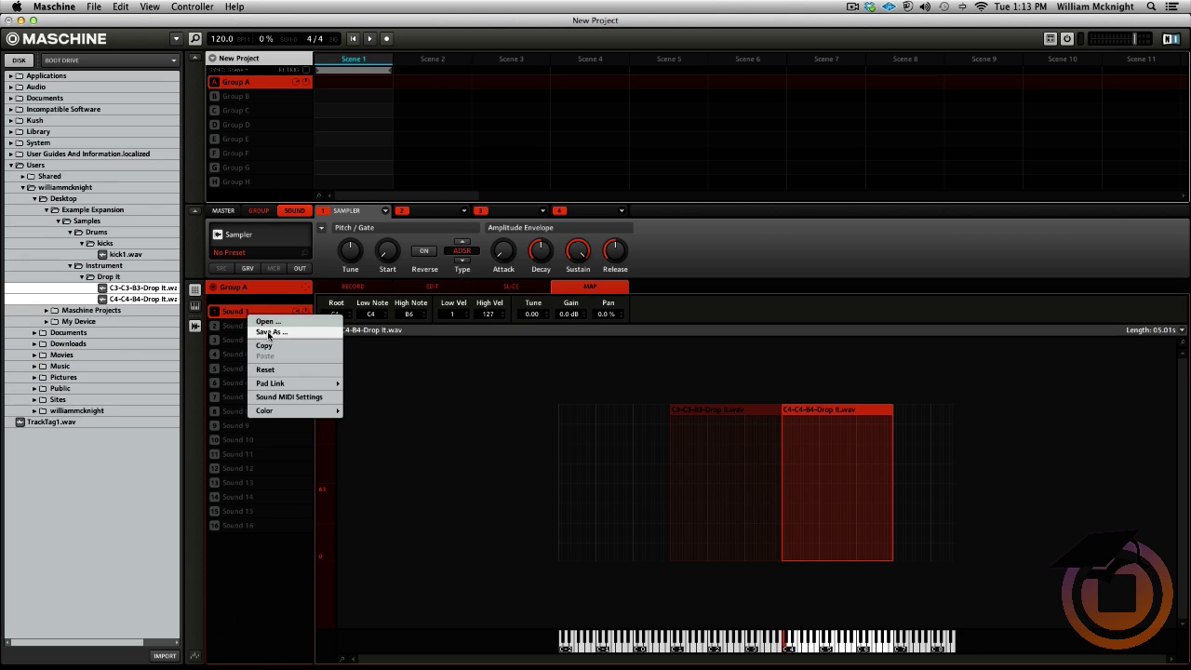
click(268, 333)
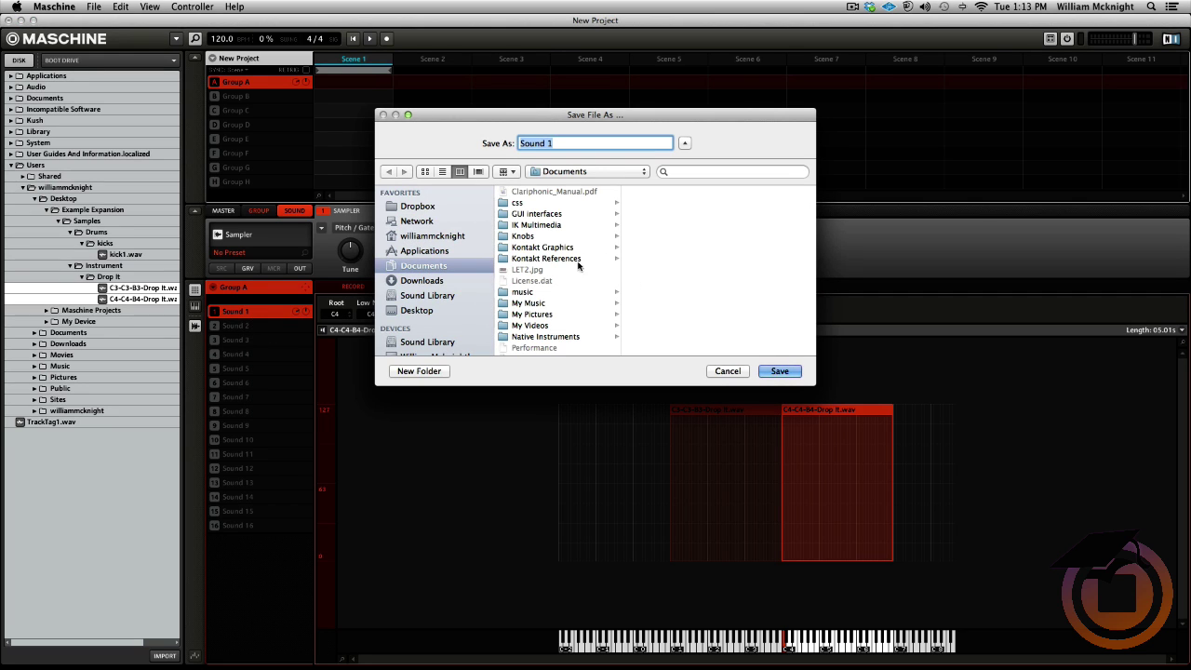
scroll(409, 337, down, 2)
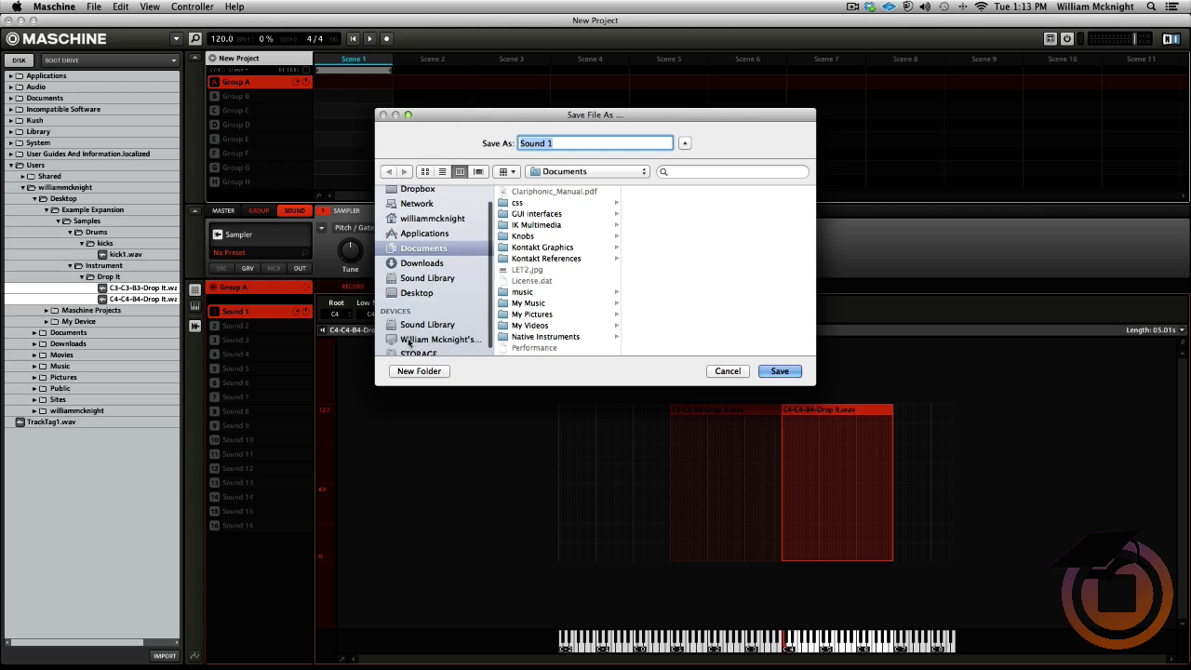
scroll(411, 342, down, 1)
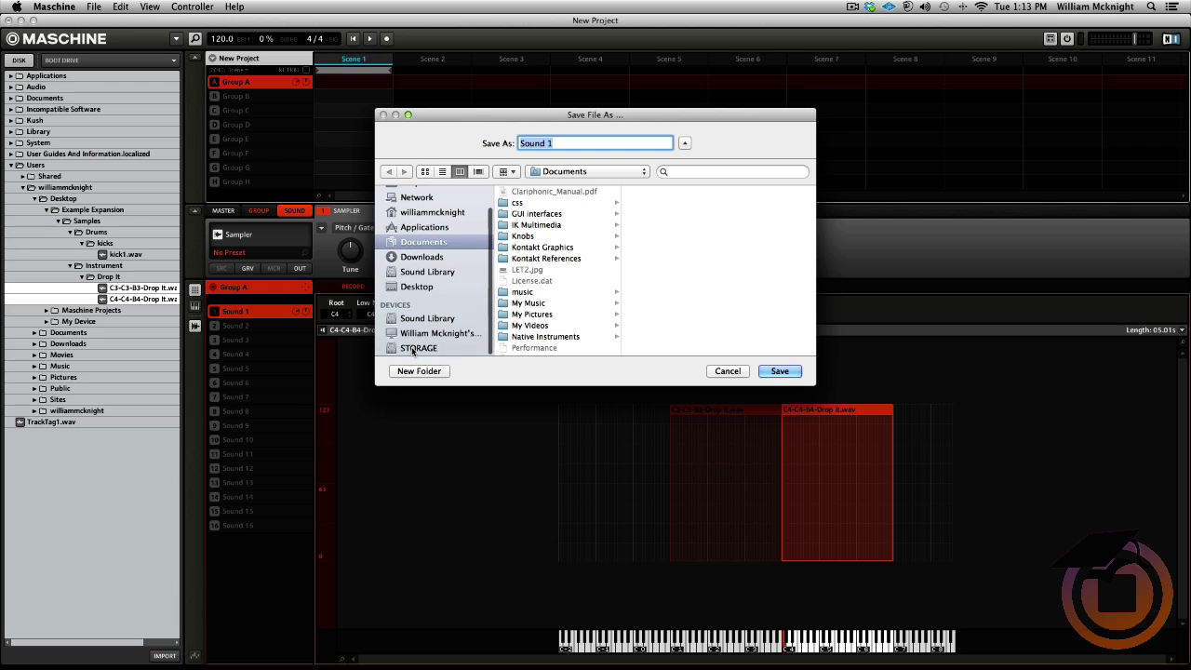
click(434, 287)
click(557, 191)
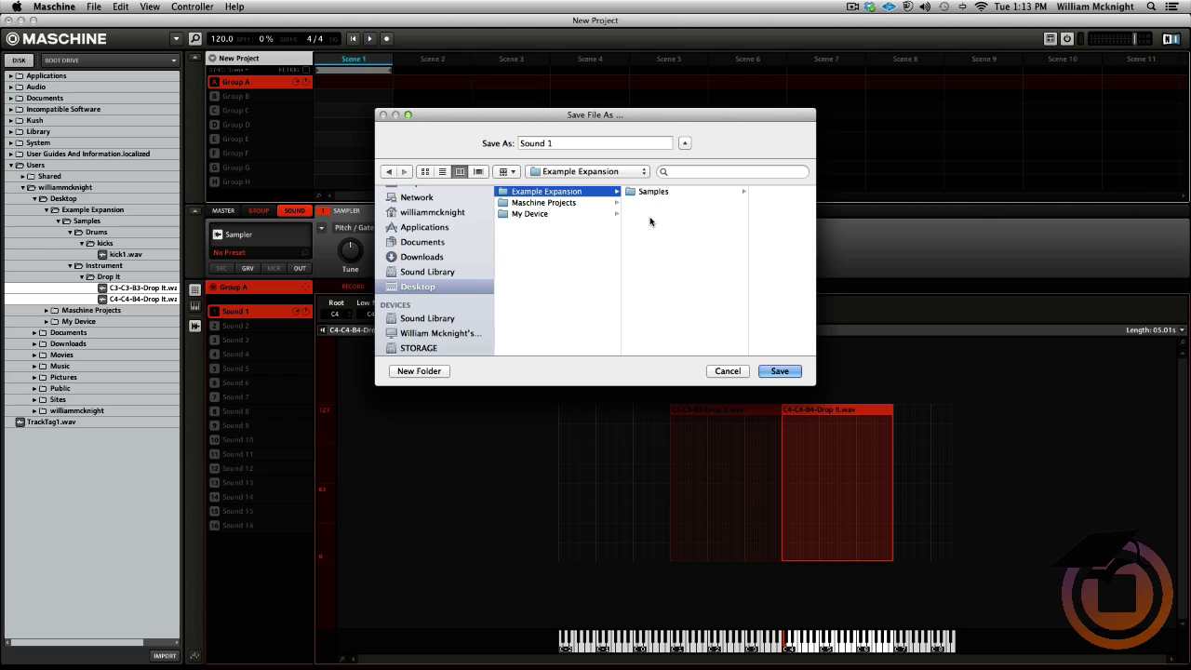
Step: Create a new folder named 'Sounds' and save Sound 1 into it
click(419, 373)
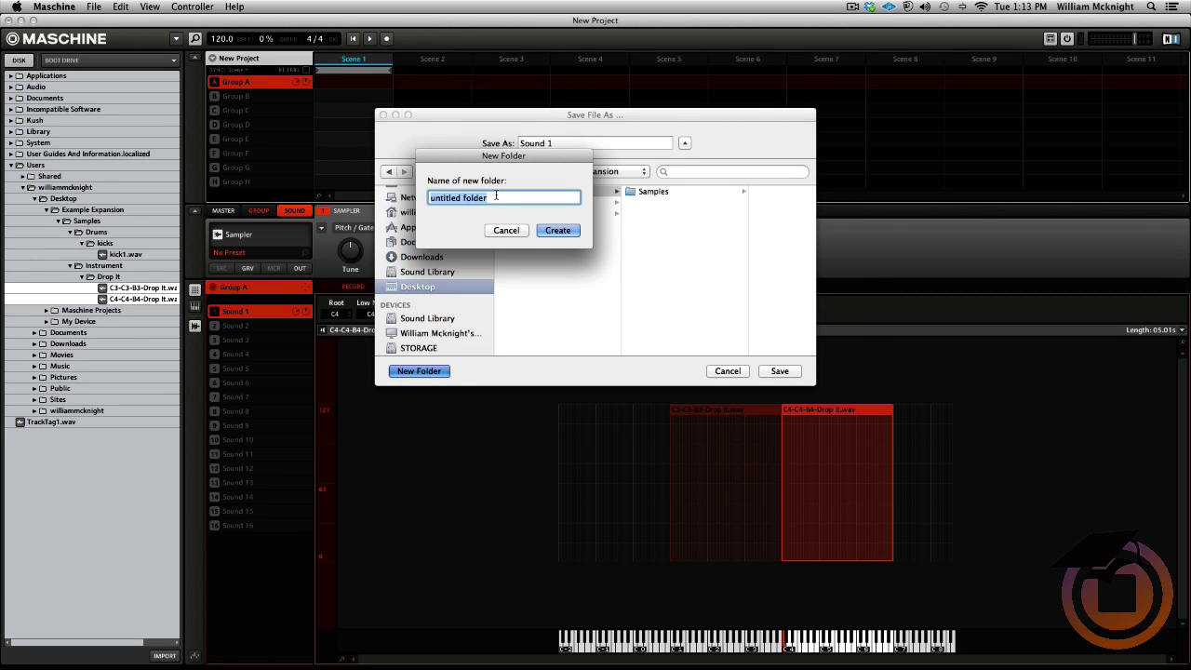
text(Sounds)
click(556, 231)
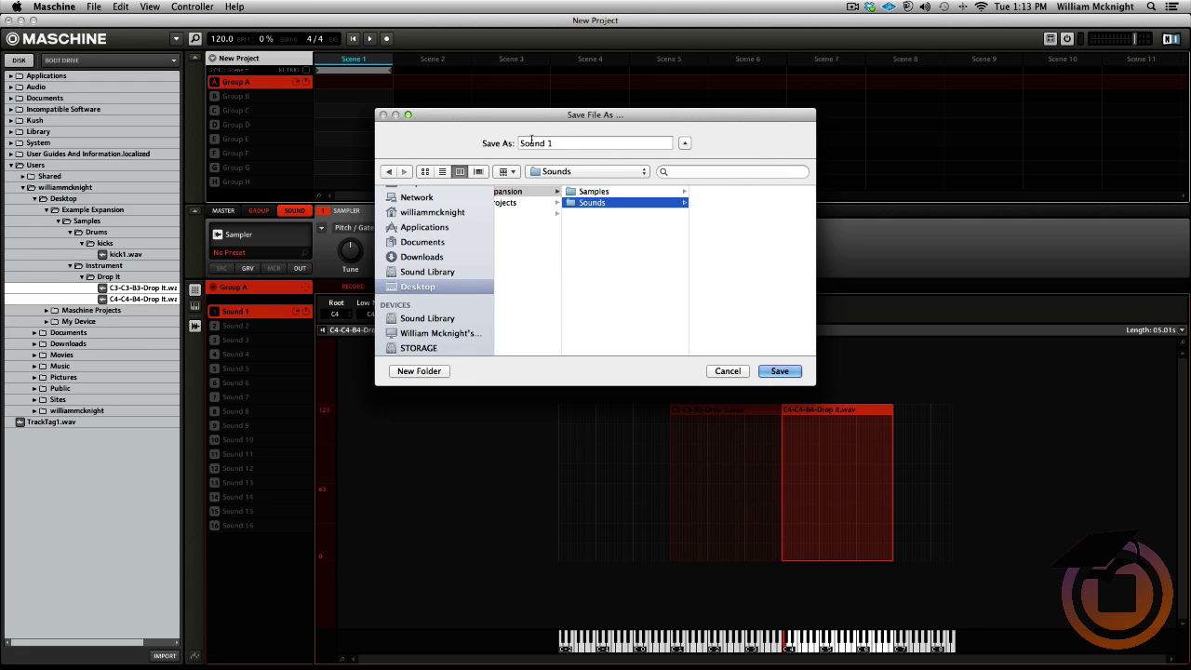
click(779, 371)
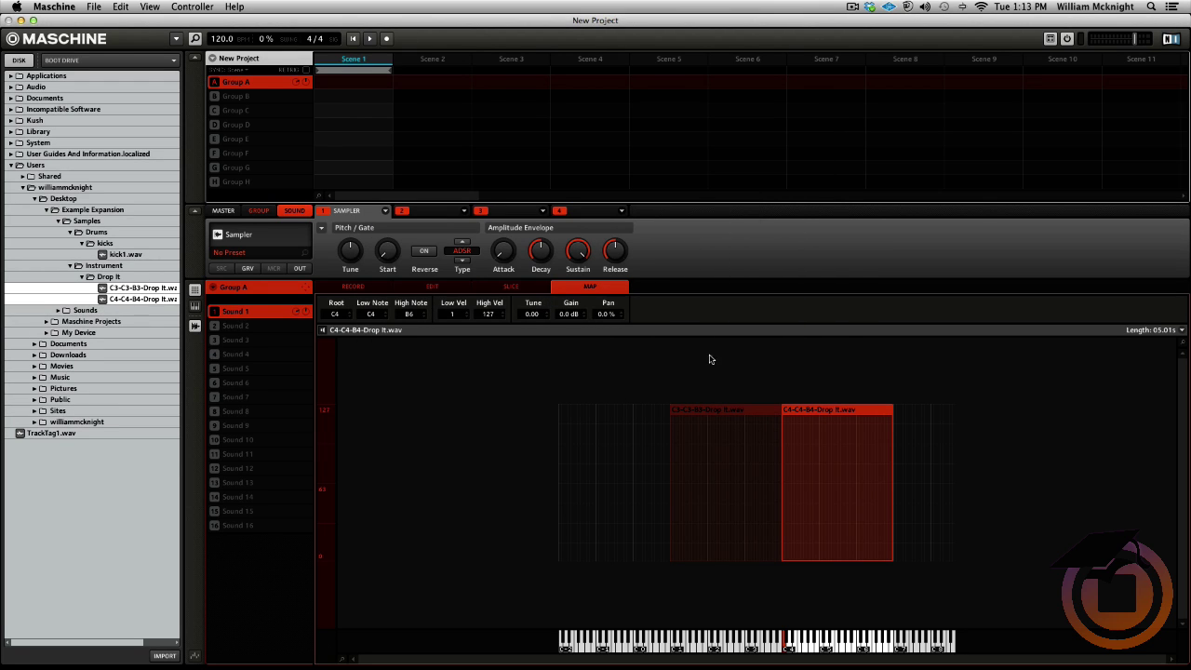
Step: Select Sound 1.mxsnd inside the Sounds folder and open the tag editor
click(84, 310)
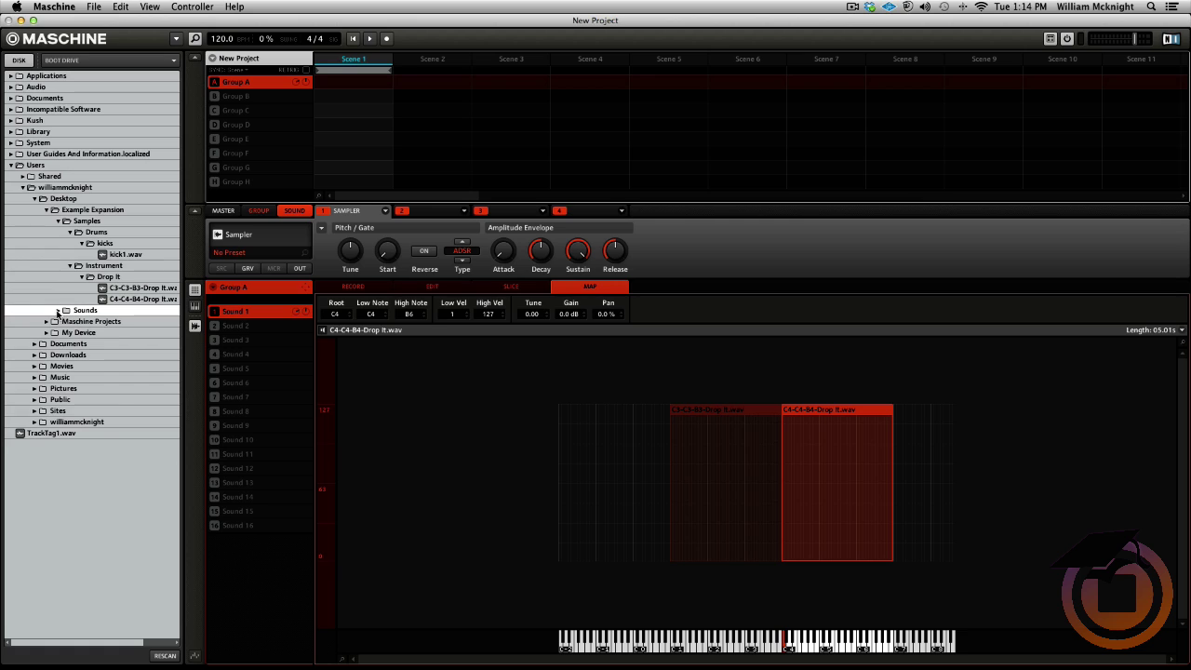
click(57, 311)
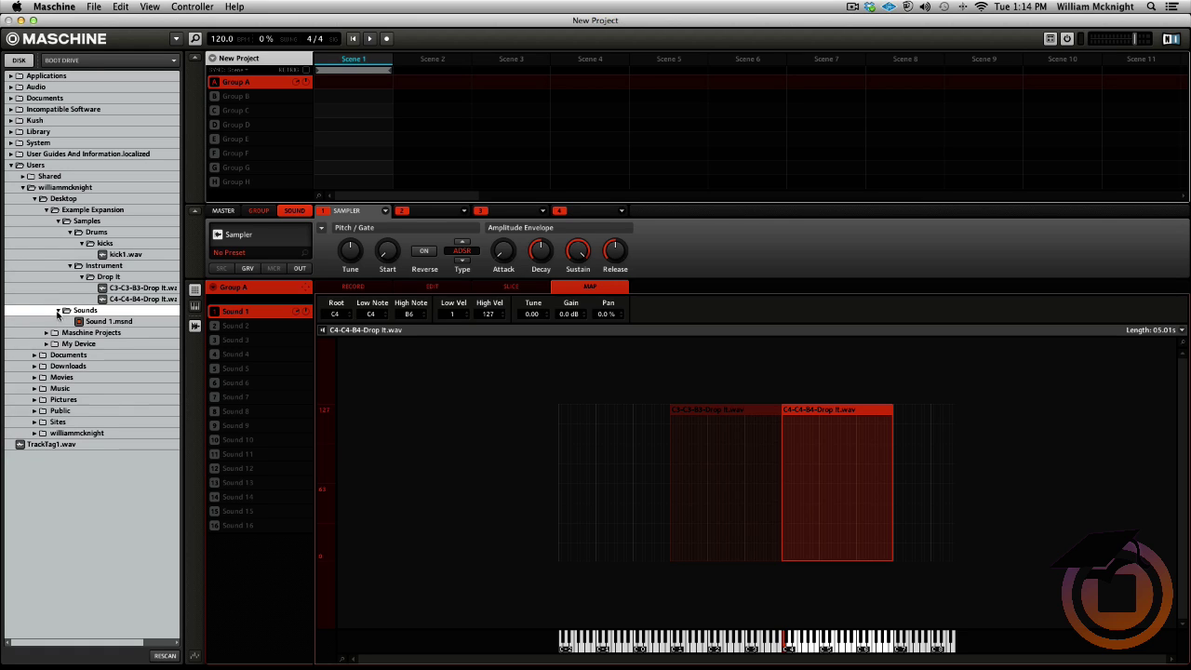
click(111, 323)
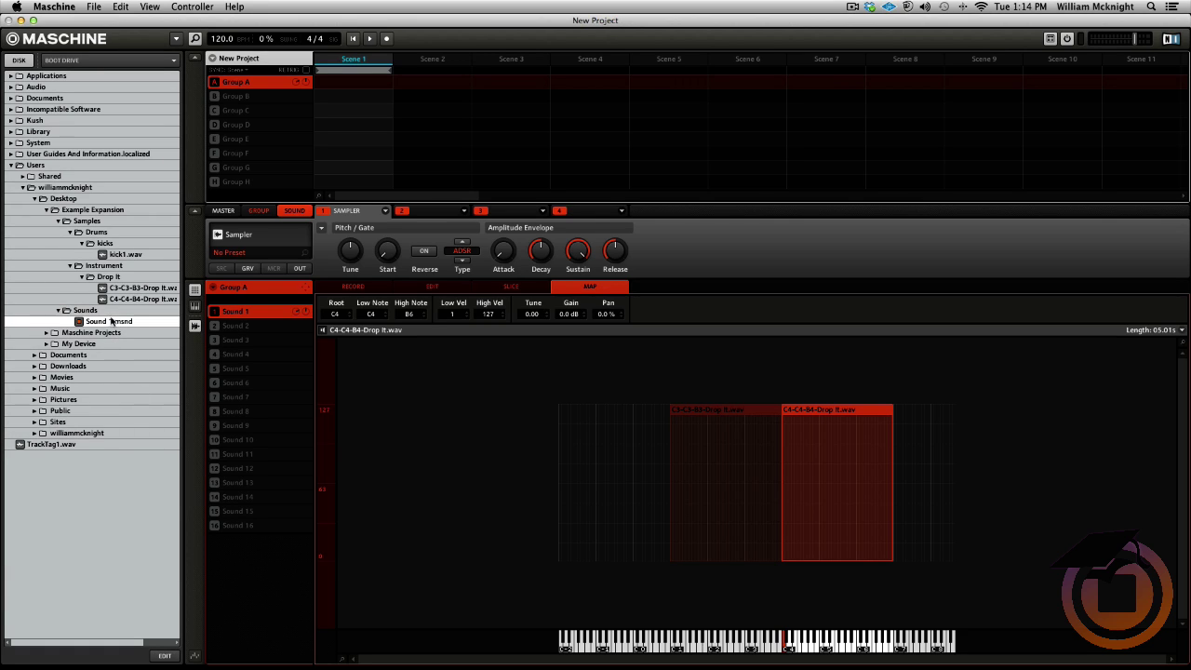
click(165, 656)
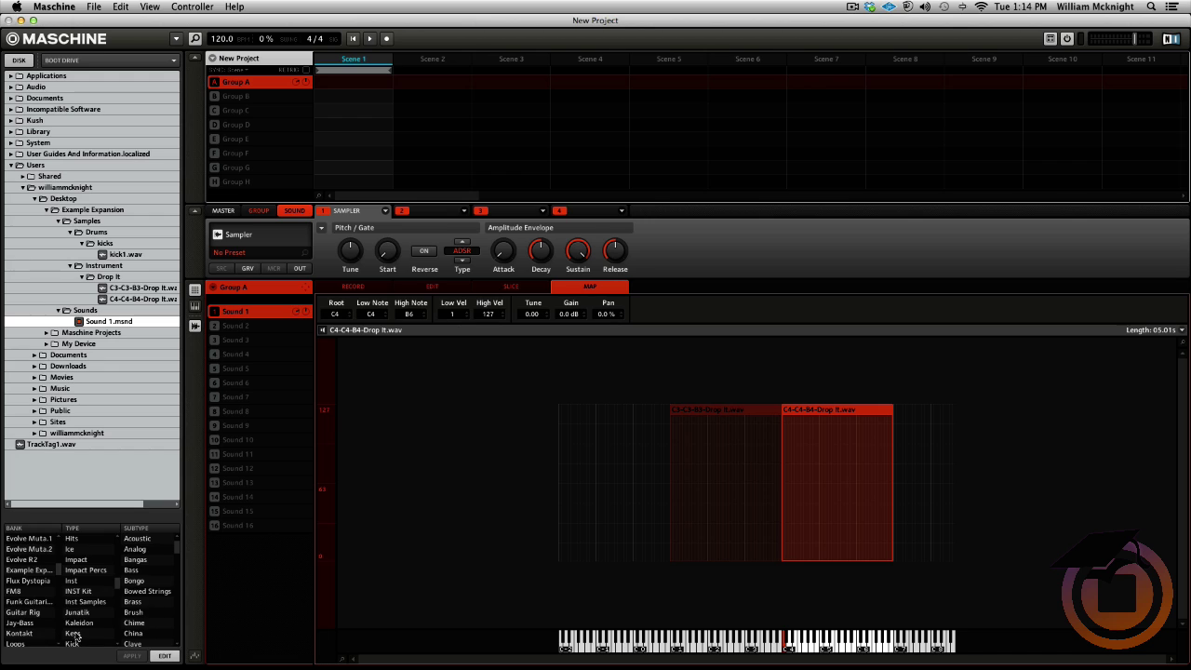
Step: Tag the file with the Example Expansion bank and remove the User bank tag
click(34, 570)
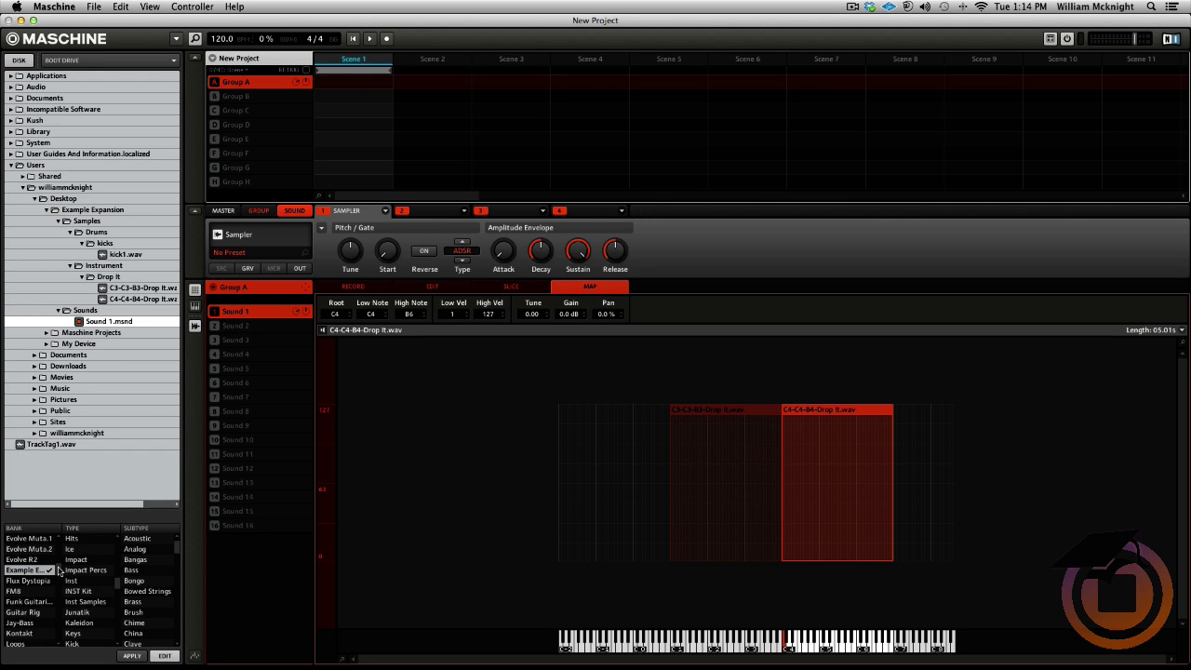
scroll(57, 581, down, 3)
scroll(58, 584, down, 6)
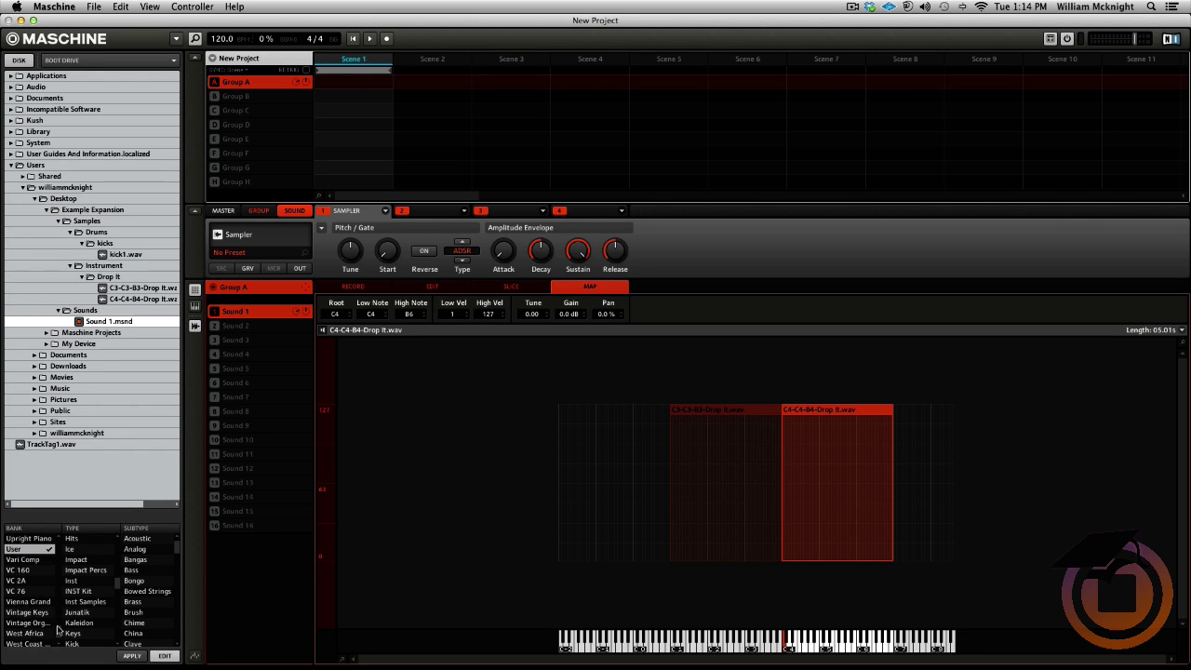
click(48, 615)
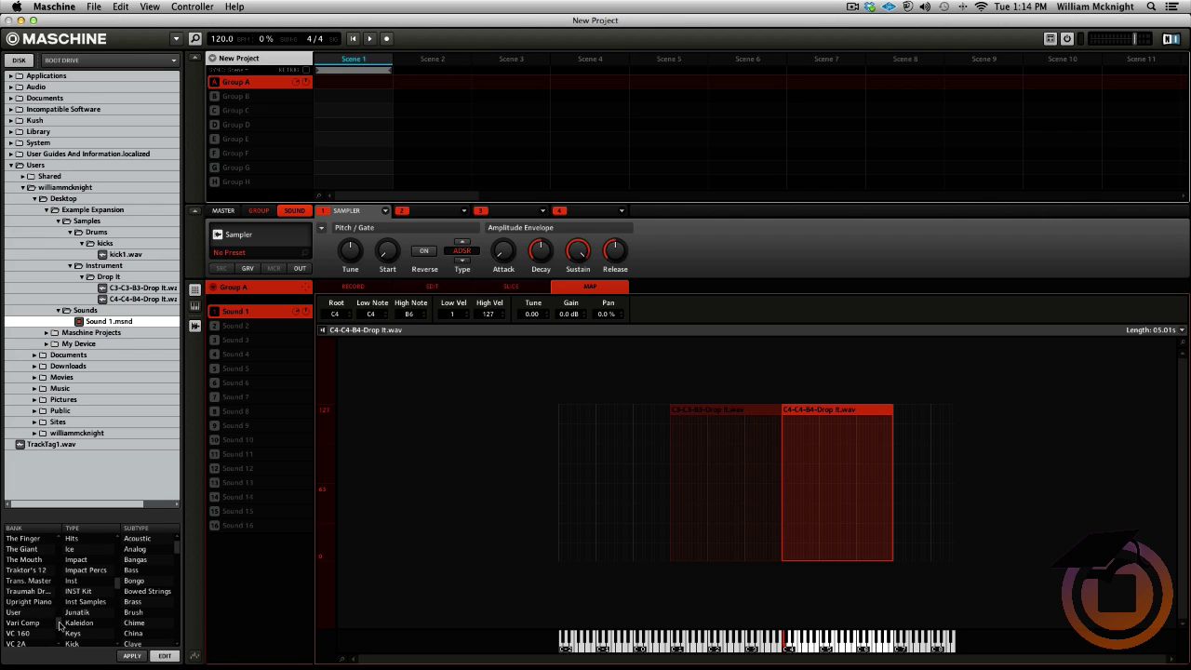
scroll(60, 604, up, 10)
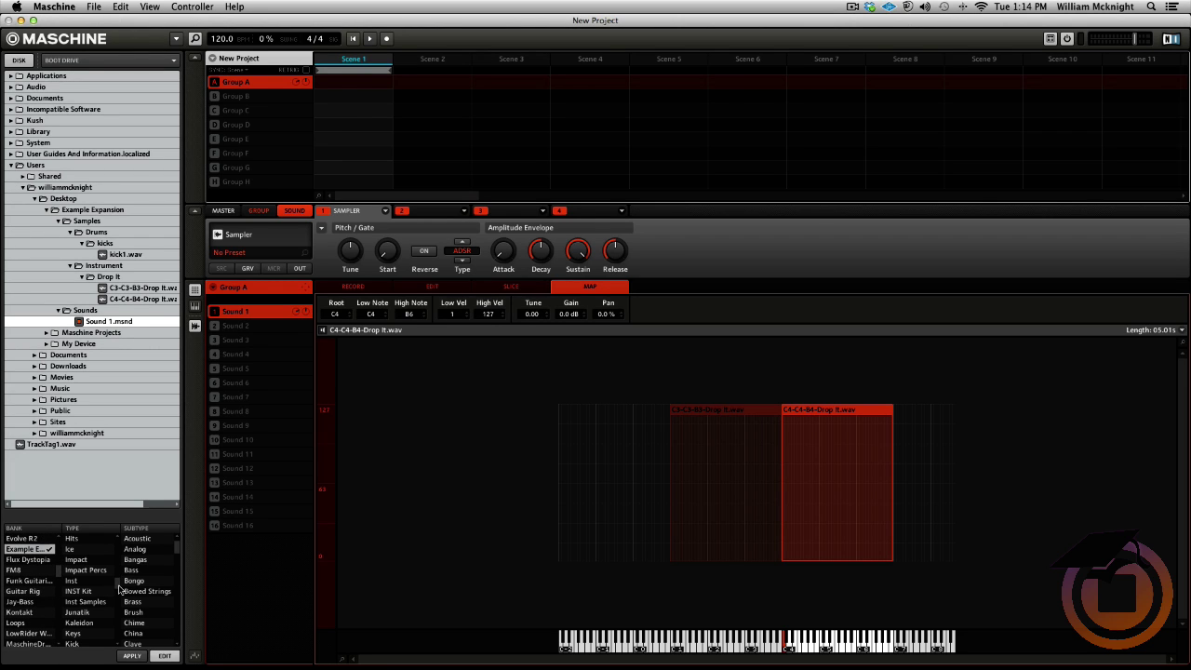
drag(119, 588, 117, 631)
Step: Tag it as type Synth, subtype Bass, apply the tags and close the editor
click(89, 603)
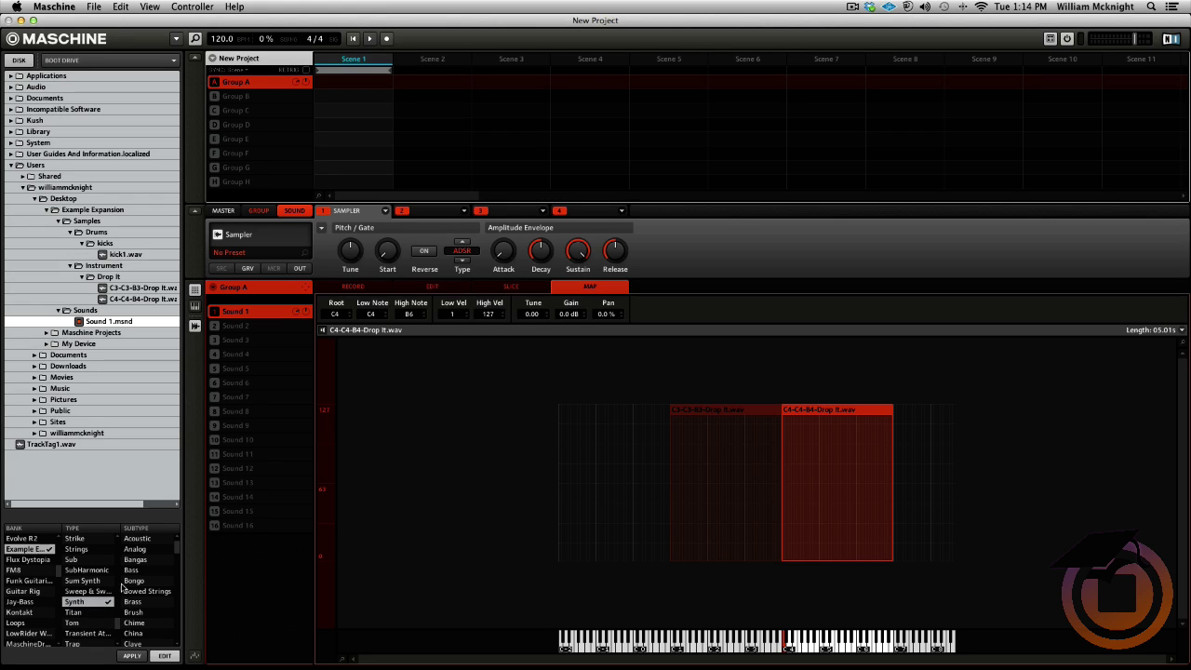
click(132, 569)
click(133, 656)
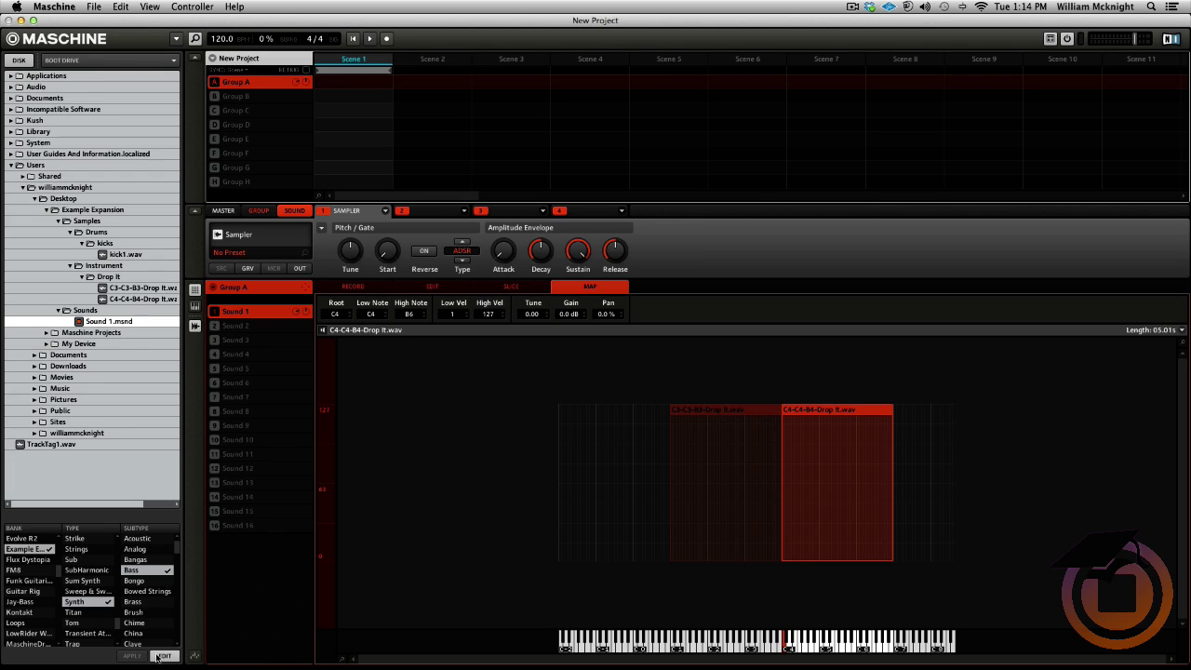
click(160, 655)
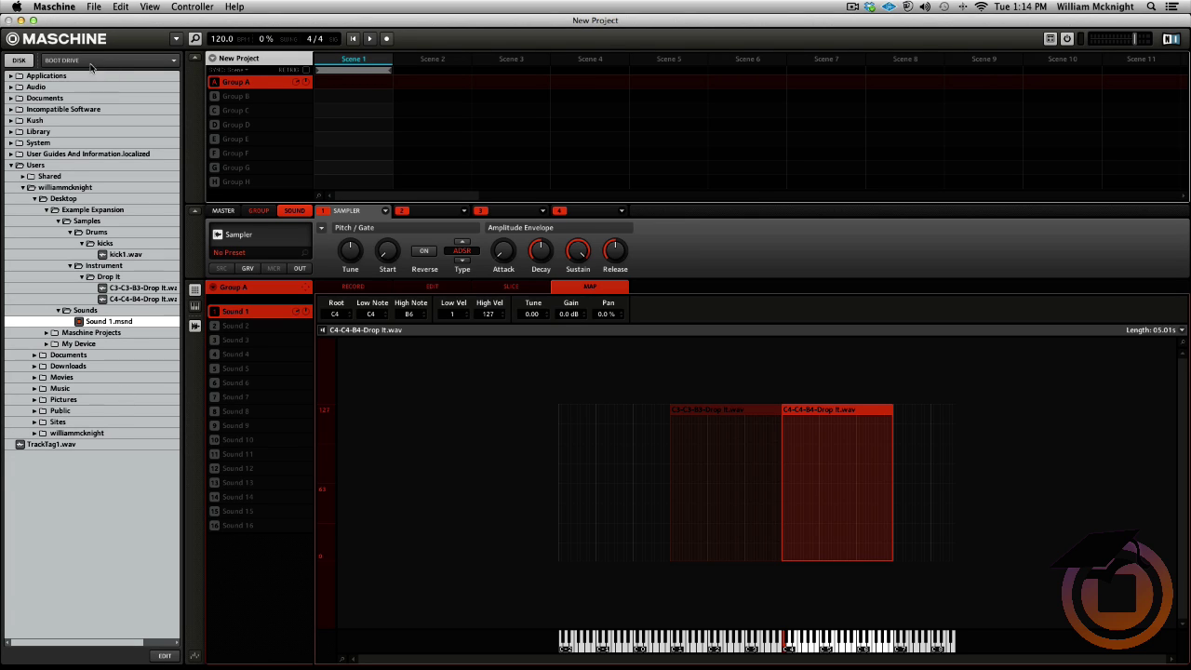
Step: Filter the library view by the Example Expansion bank and Synth type to find Sound 1
click(18, 62)
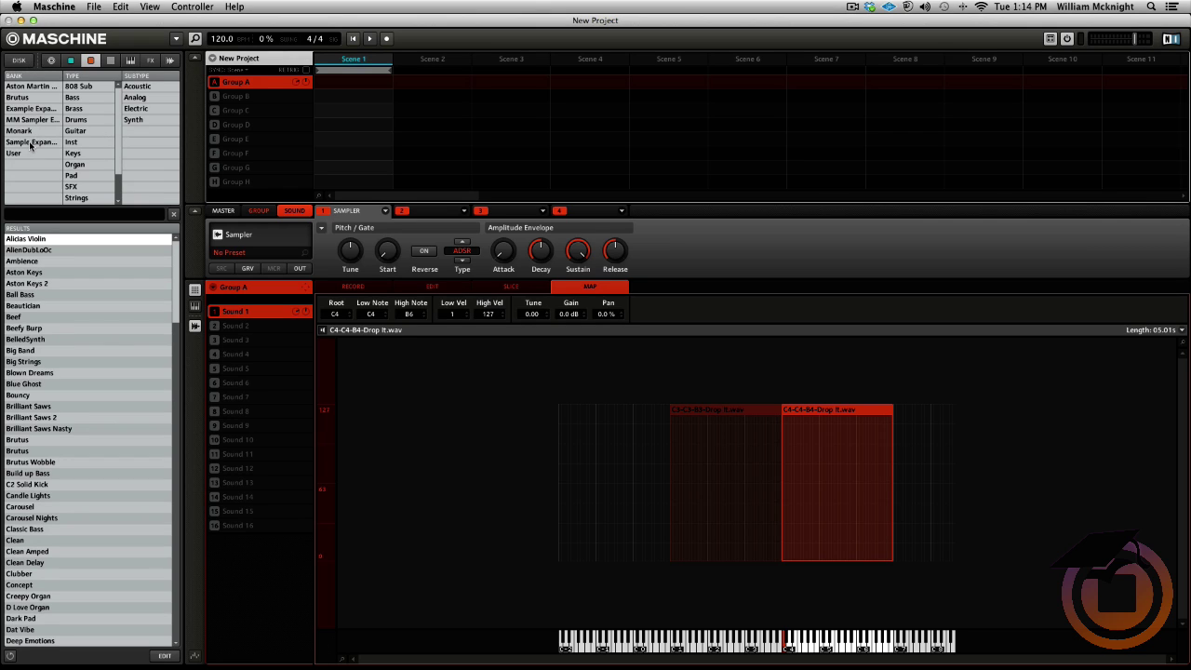
click(28, 109)
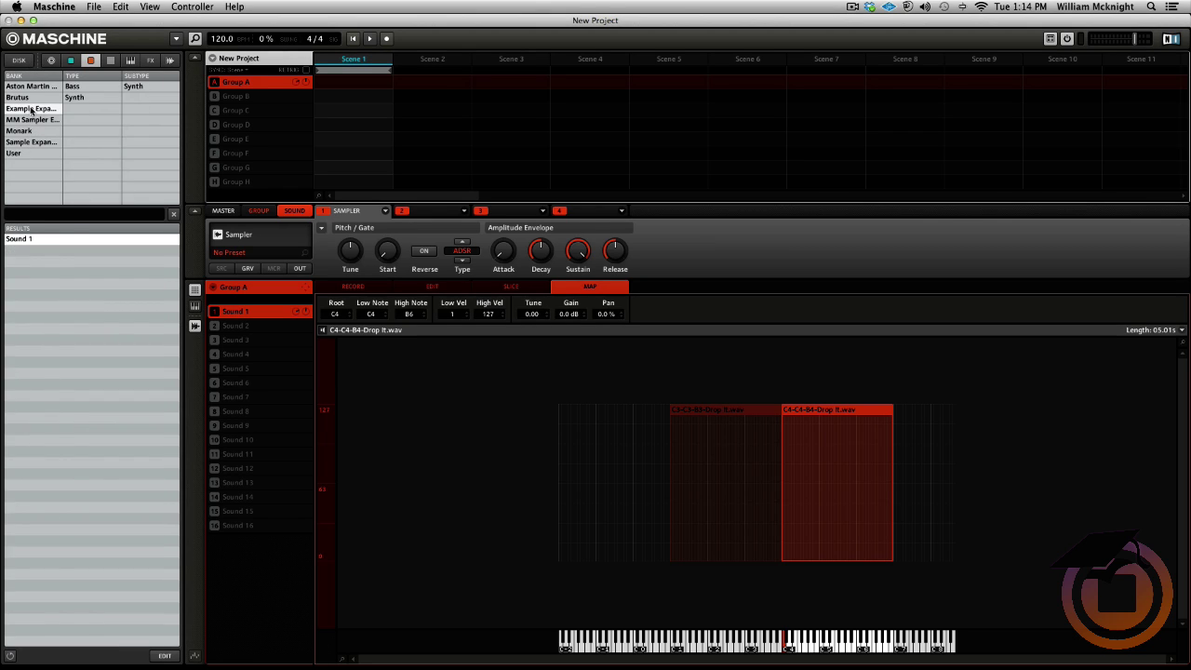
click(76, 97)
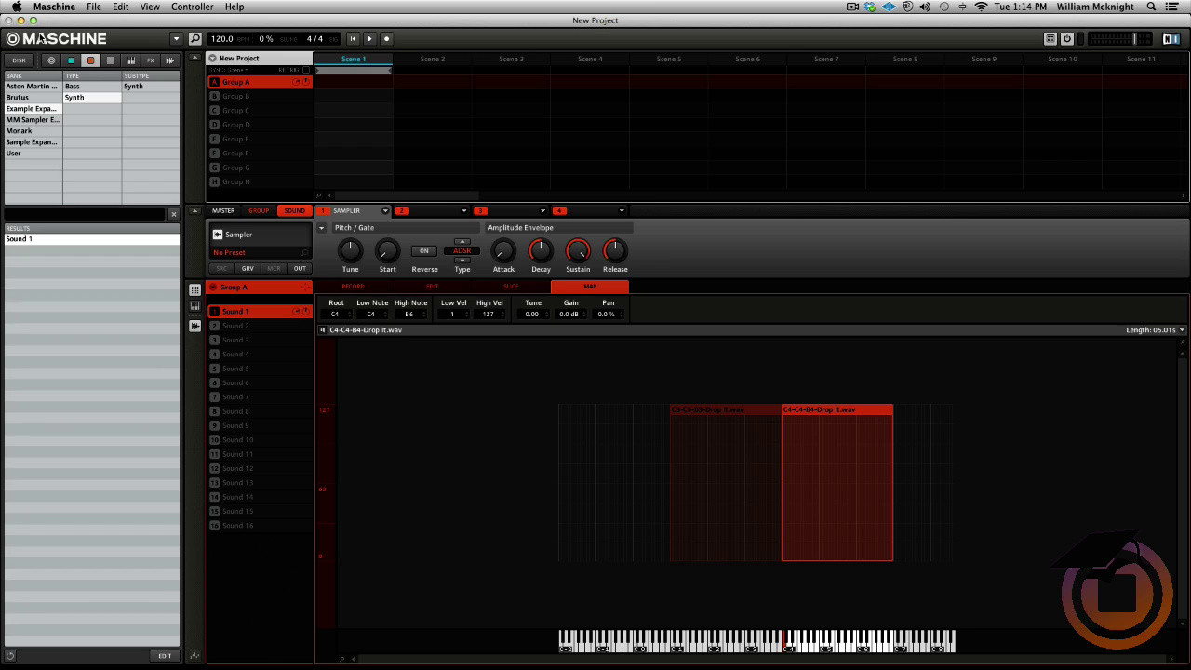
Step: Remove the BOOT DRIVE Example Expansion path from Preferences > User Paths and confirm with OK
click(56, 7)
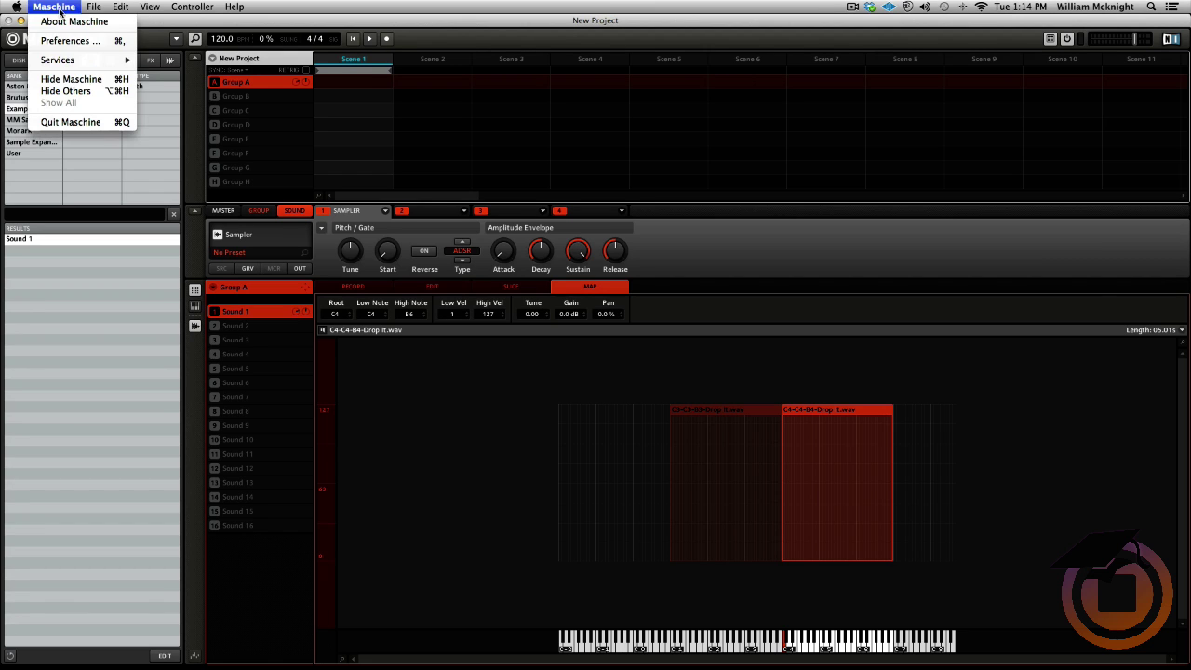
click(70, 41)
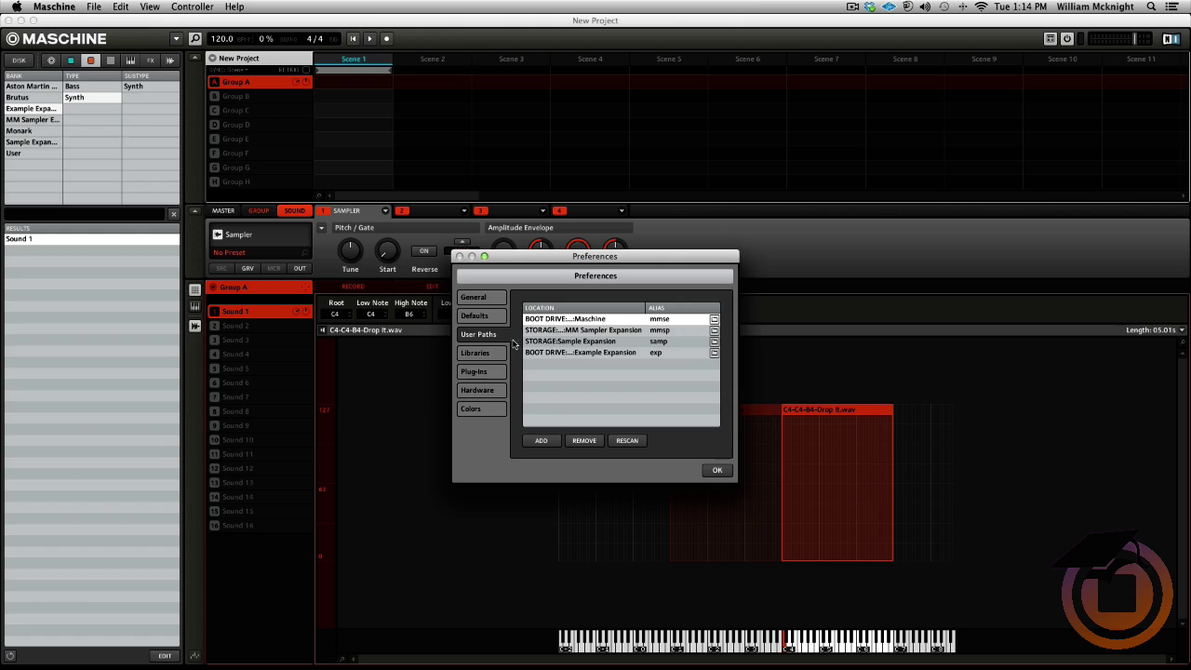
click(621, 354)
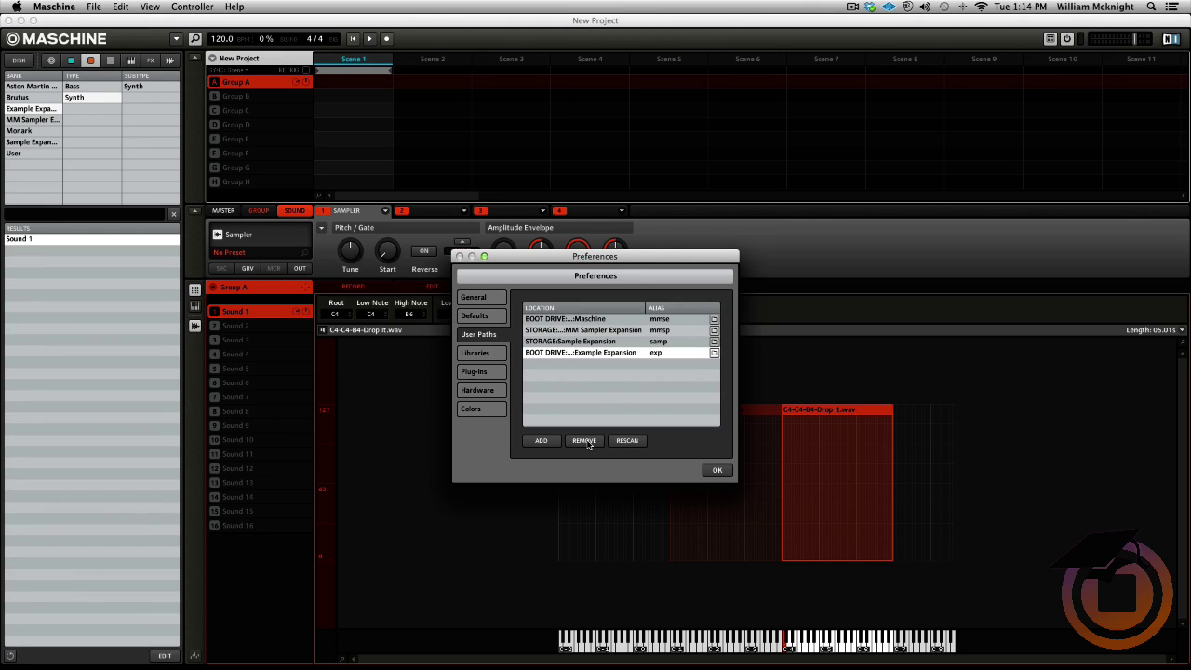
click(584, 441)
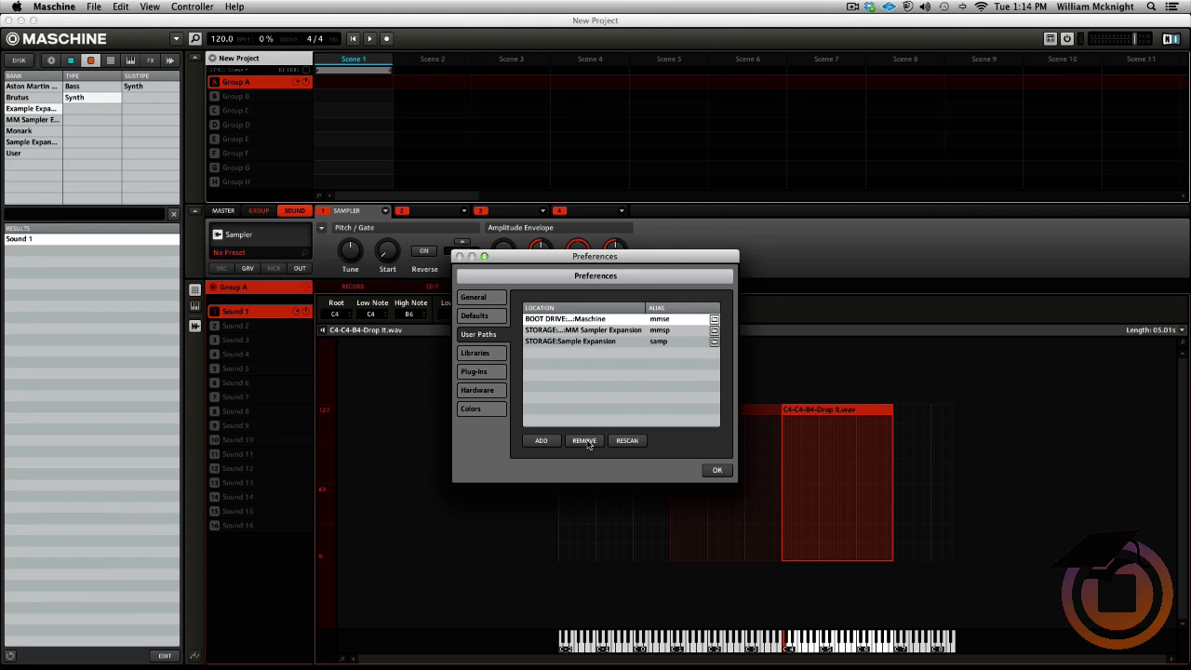
click(717, 471)
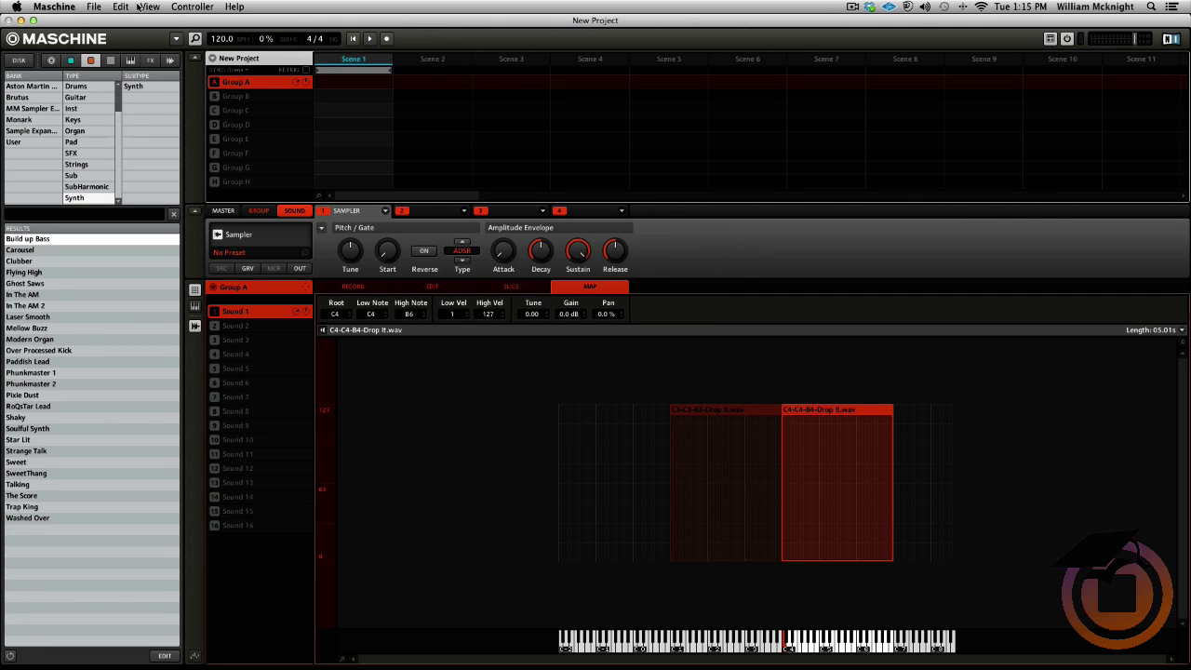
click(39, 6)
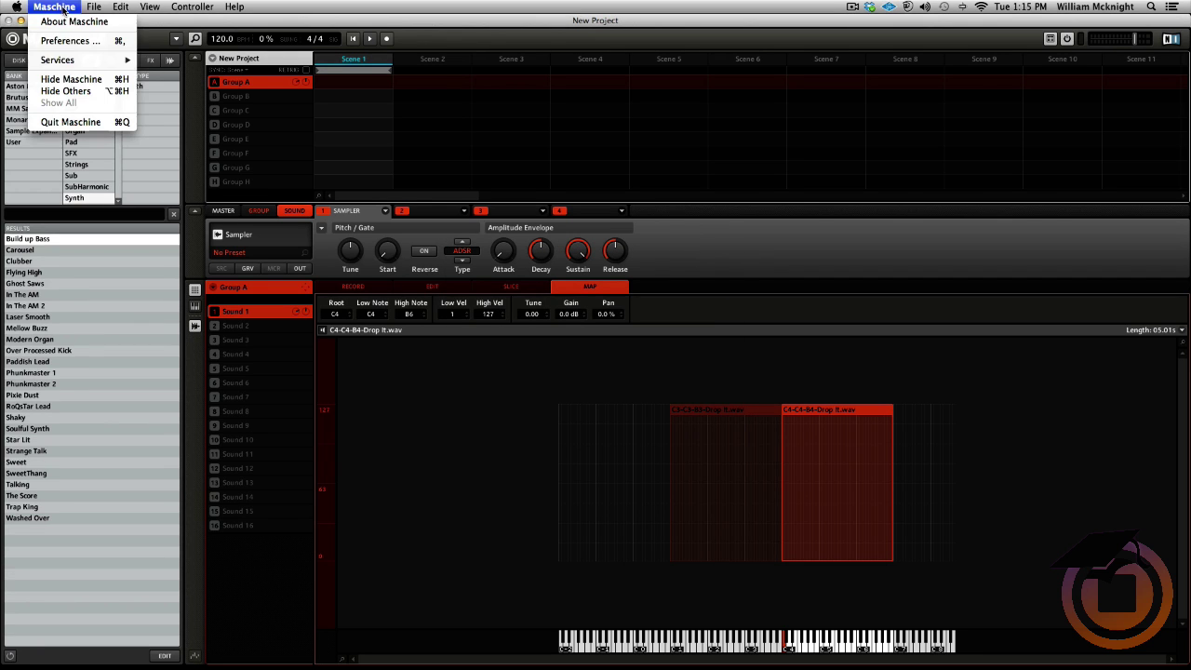
Step: Quit Maschine and copy the desktop Example Expansion folder onto the STORAGE drive
click(88, 129)
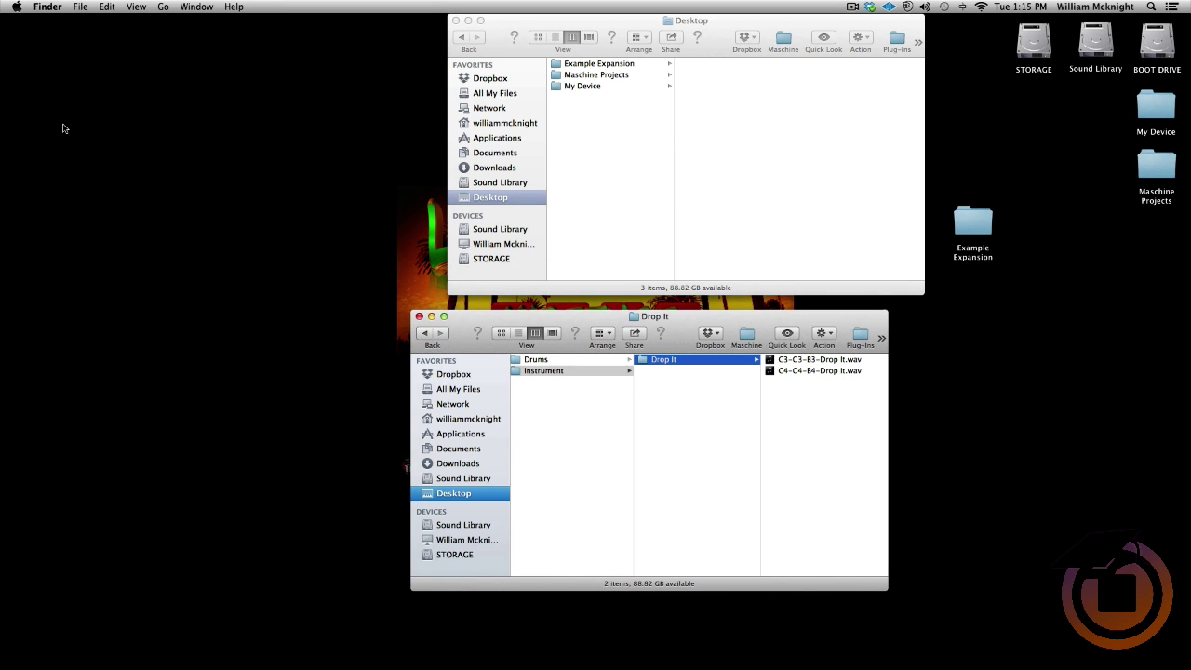
click(975, 223)
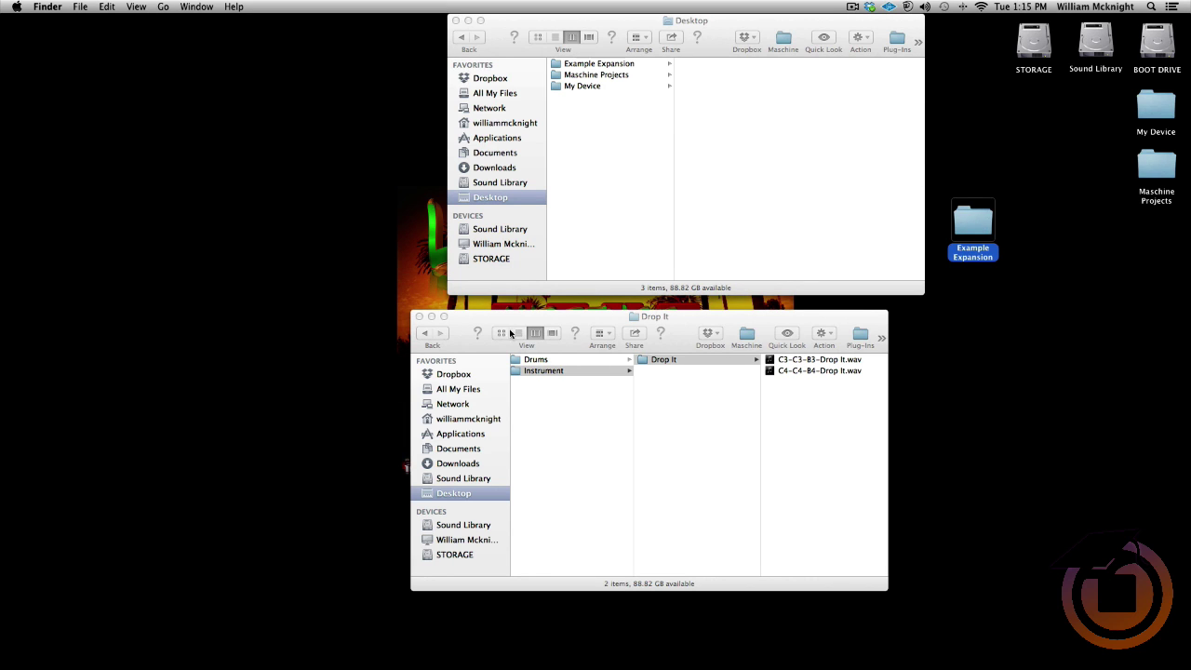
click(500, 260)
click(495, 258)
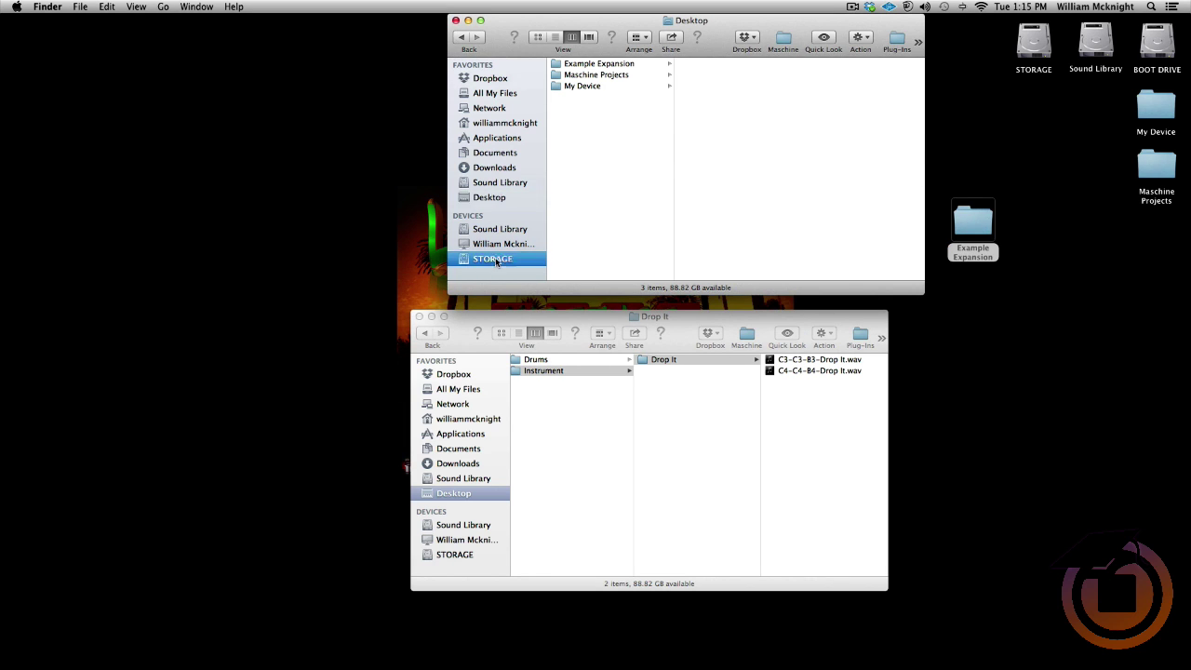
drag(978, 225, 603, 252)
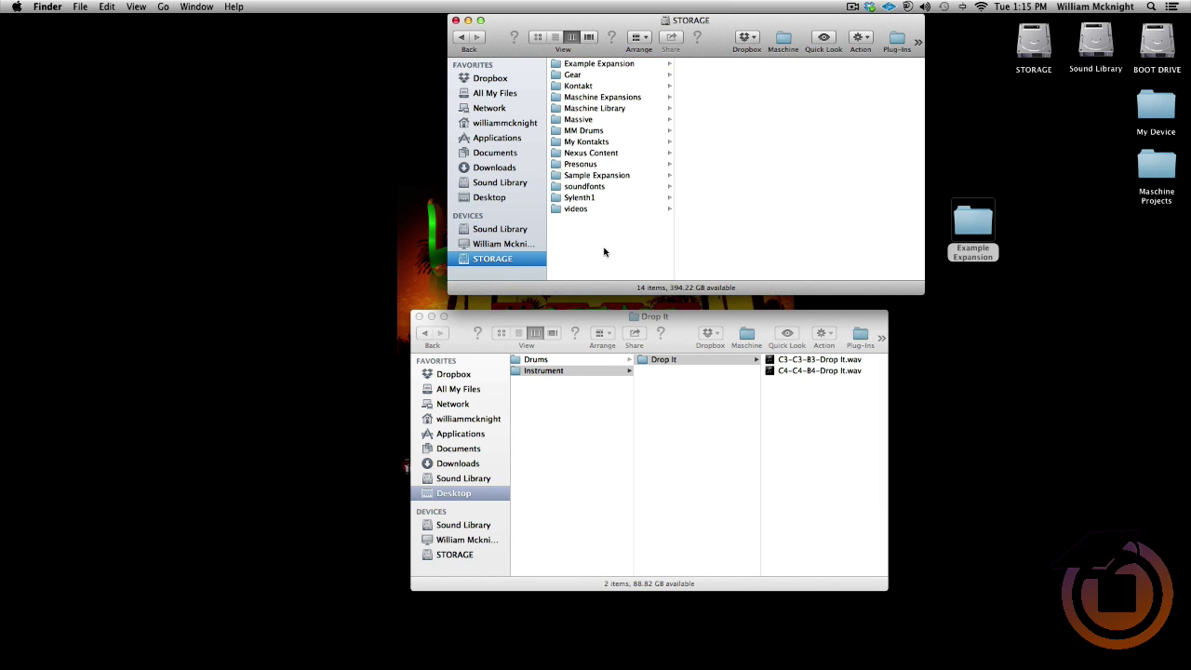
Step: Move the desktop original to Trash and open the copied folder on STORAGE
right_click(972, 225)
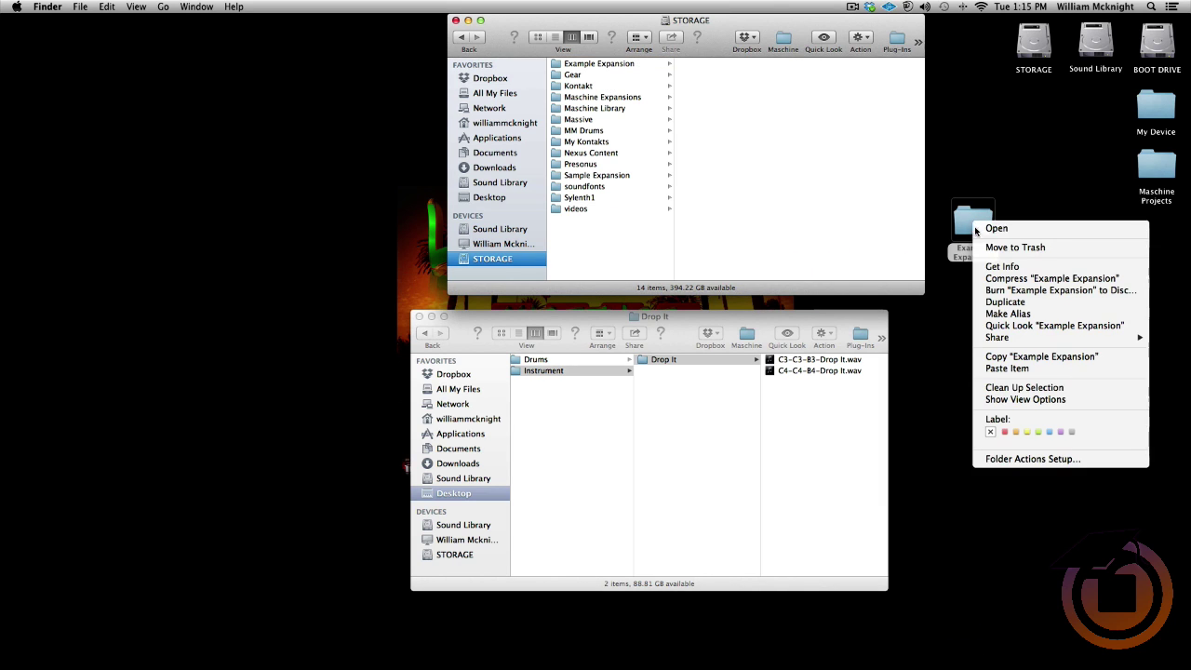
click(992, 249)
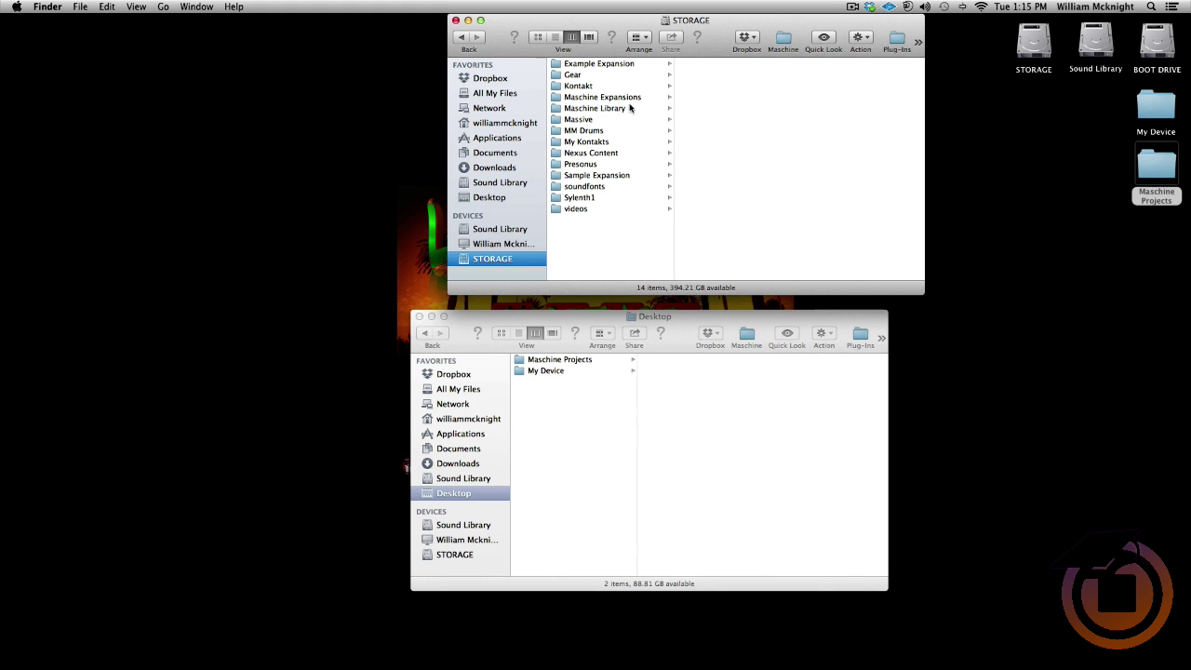
click(570, 64)
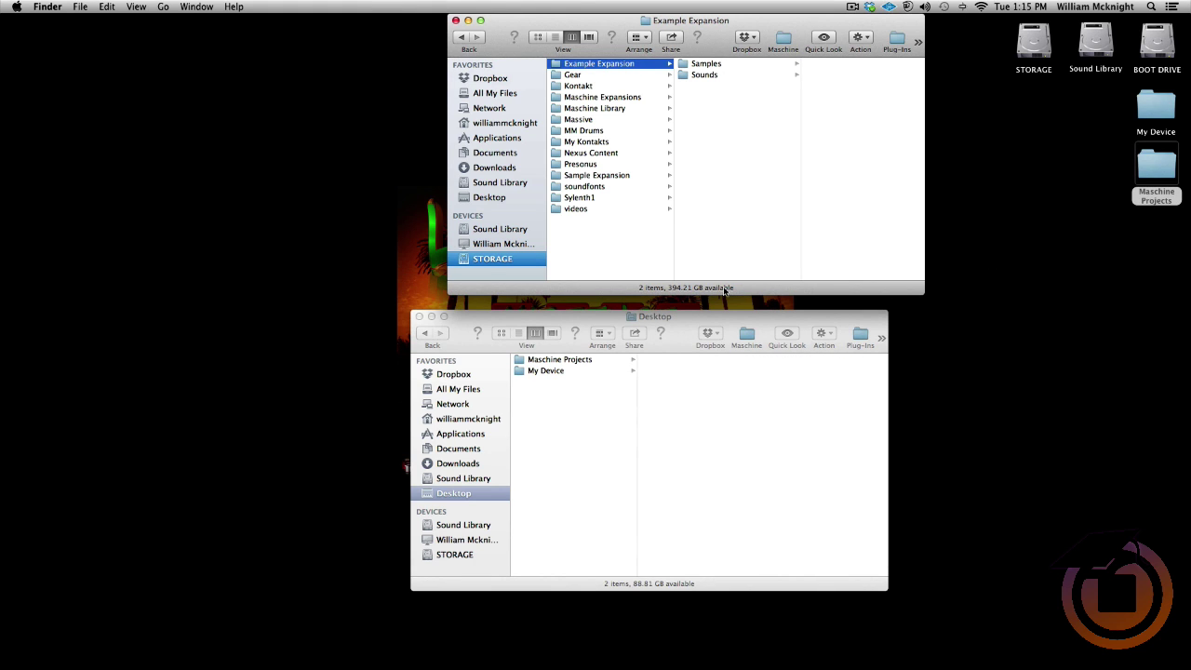
Step: Relaunch Maschine from the Dock and browse the STORAGE drive in the Disk browser
mouse_move(564, 662)
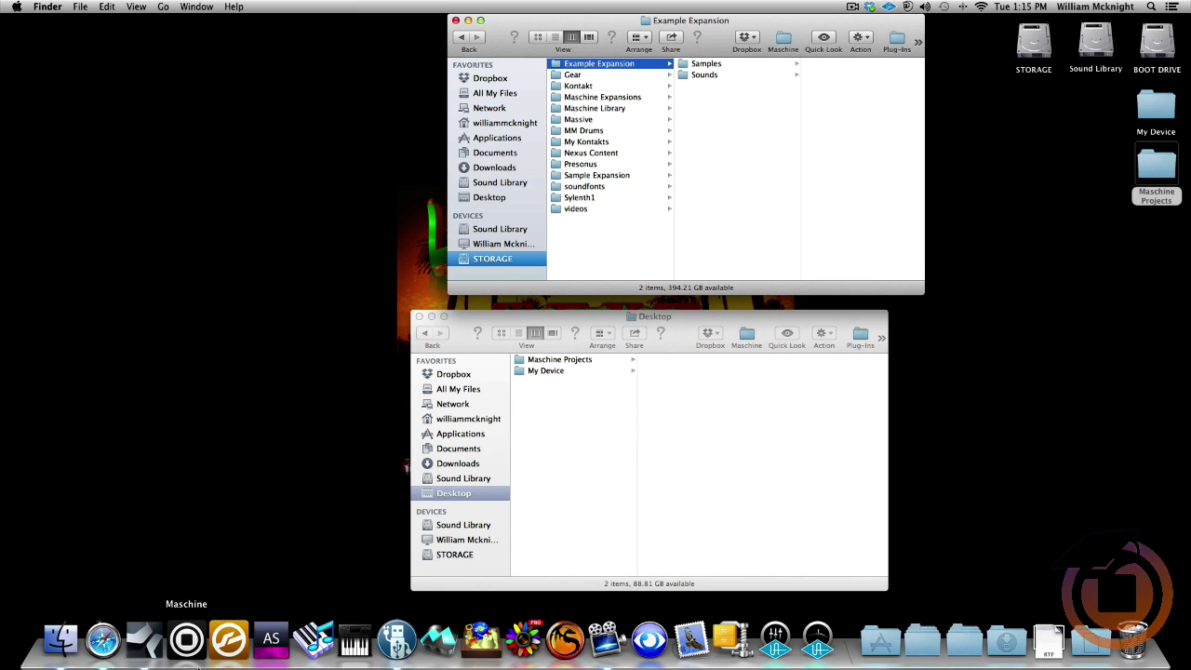
click(189, 651)
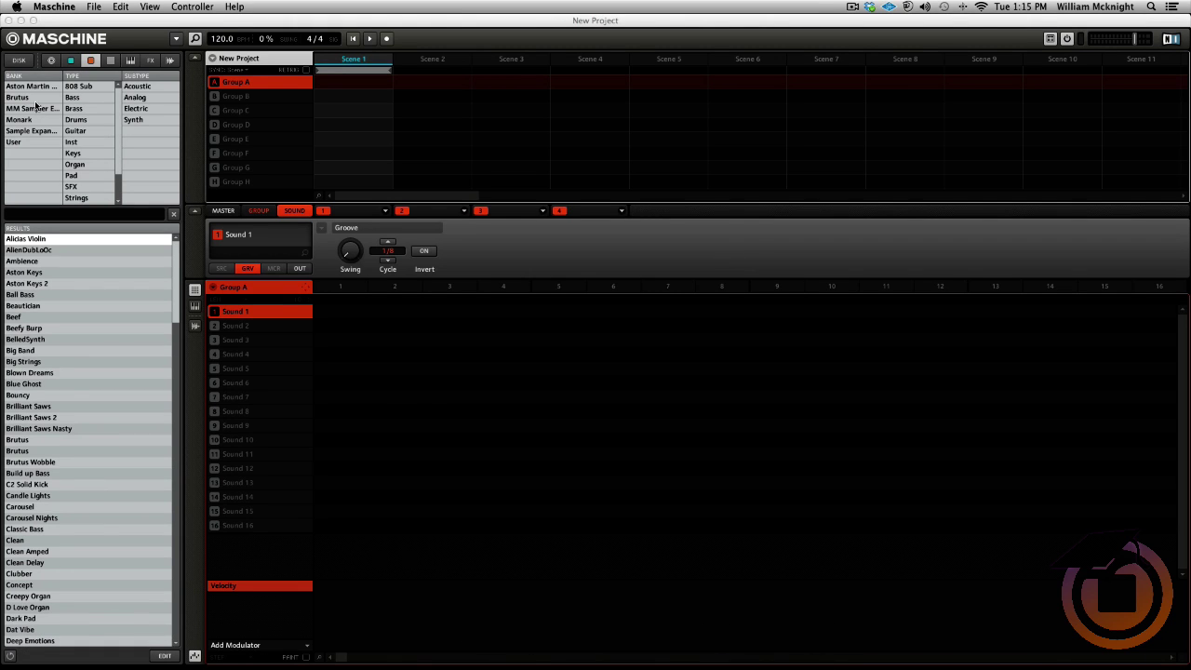
click(18, 59)
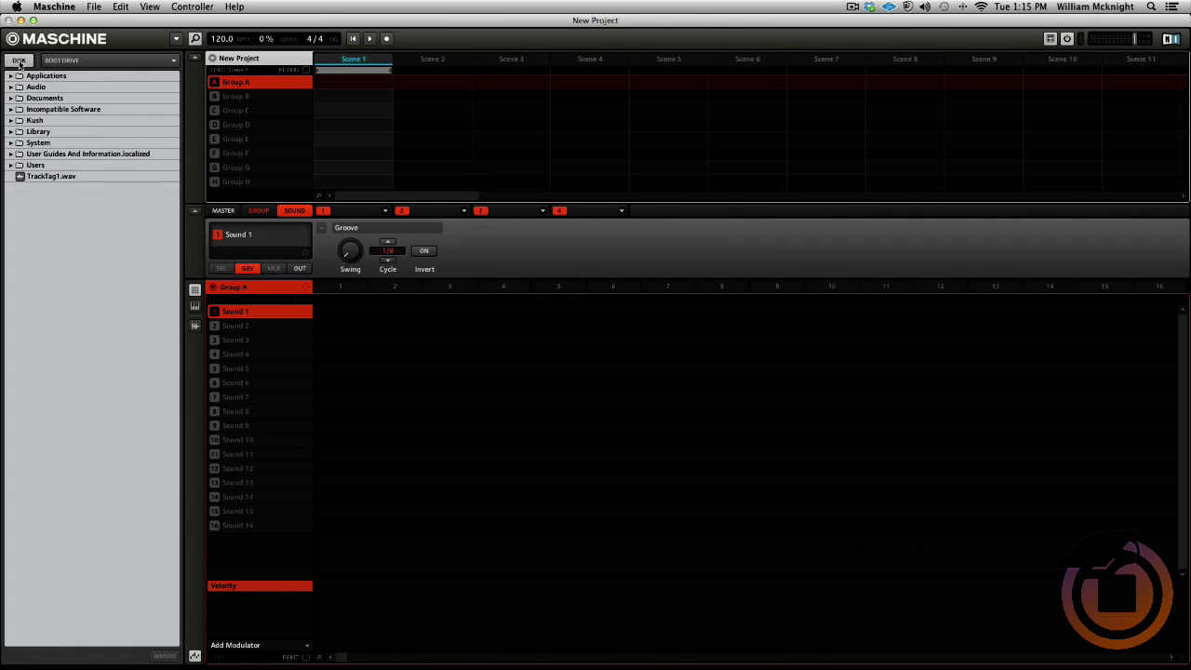
click(10, 165)
click(91, 60)
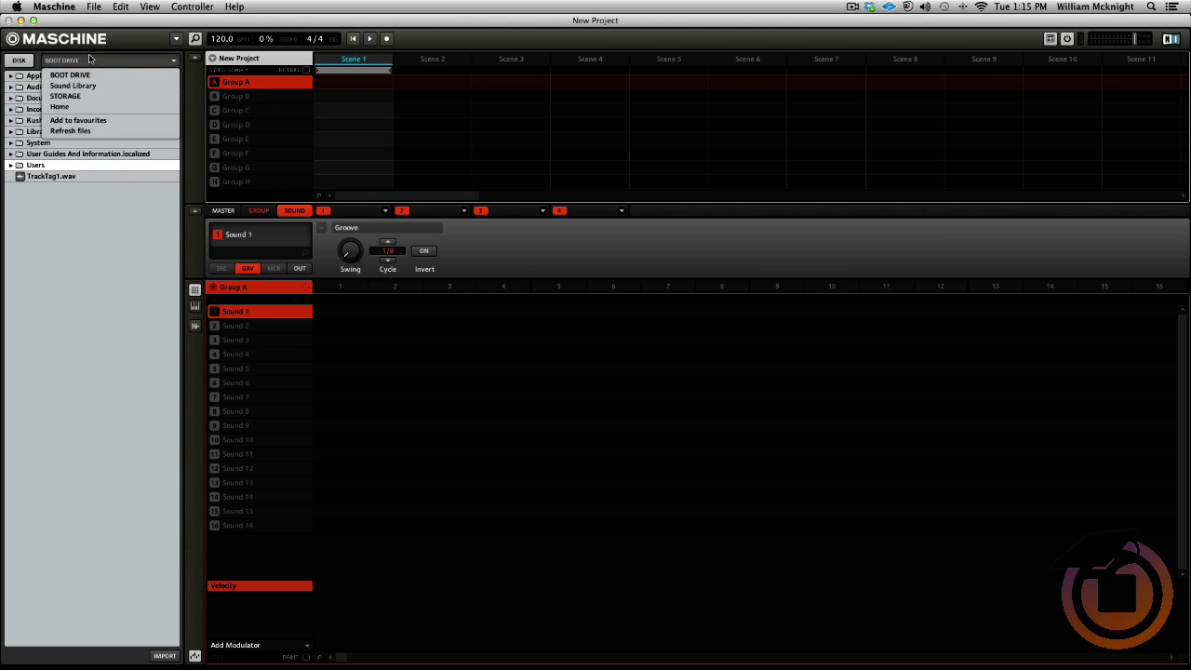
click(77, 97)
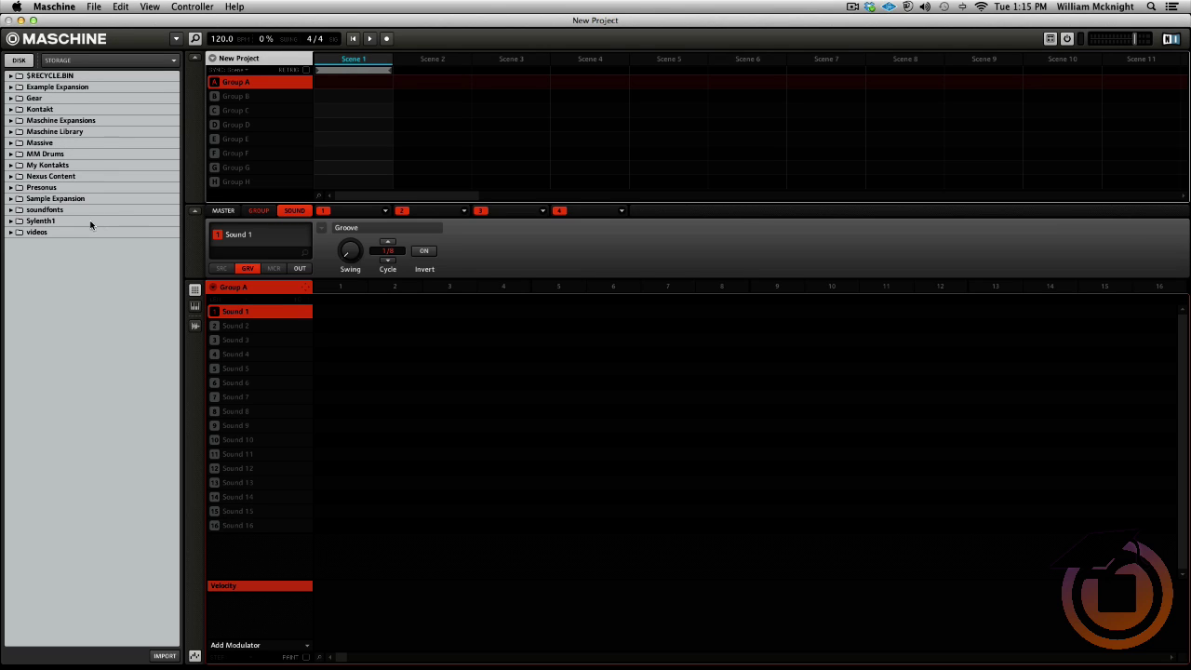
Step: Import the Example Expansion folder from STORAGE into the library and return to the library view
click(61, 87)
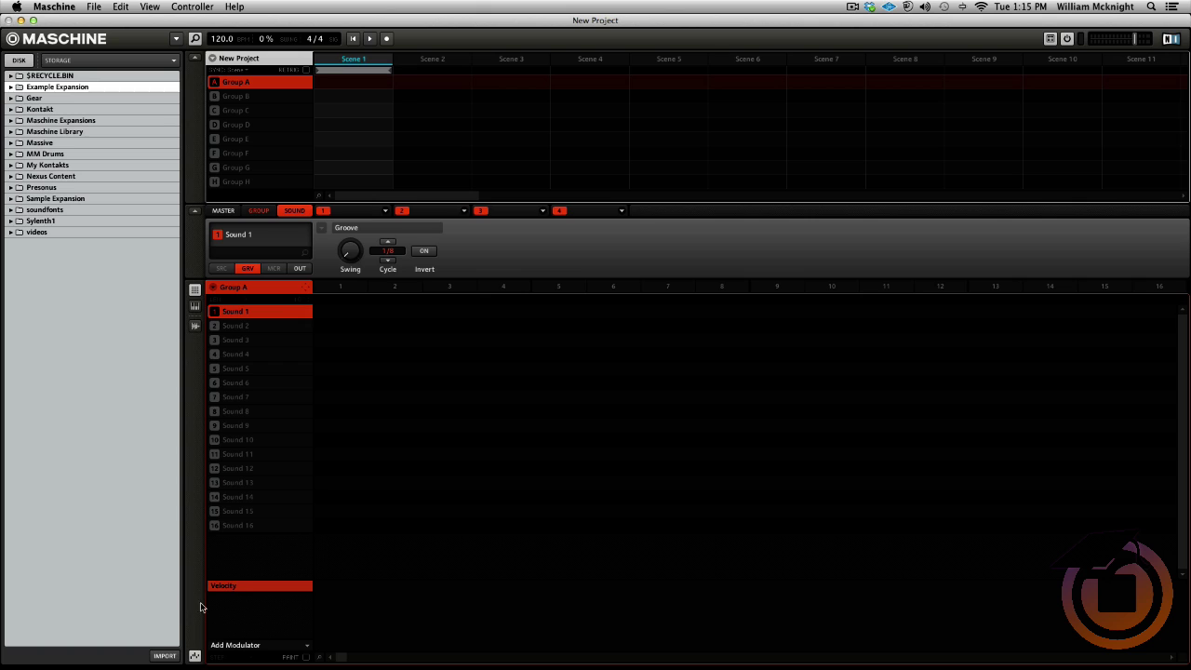
click(164, 656)
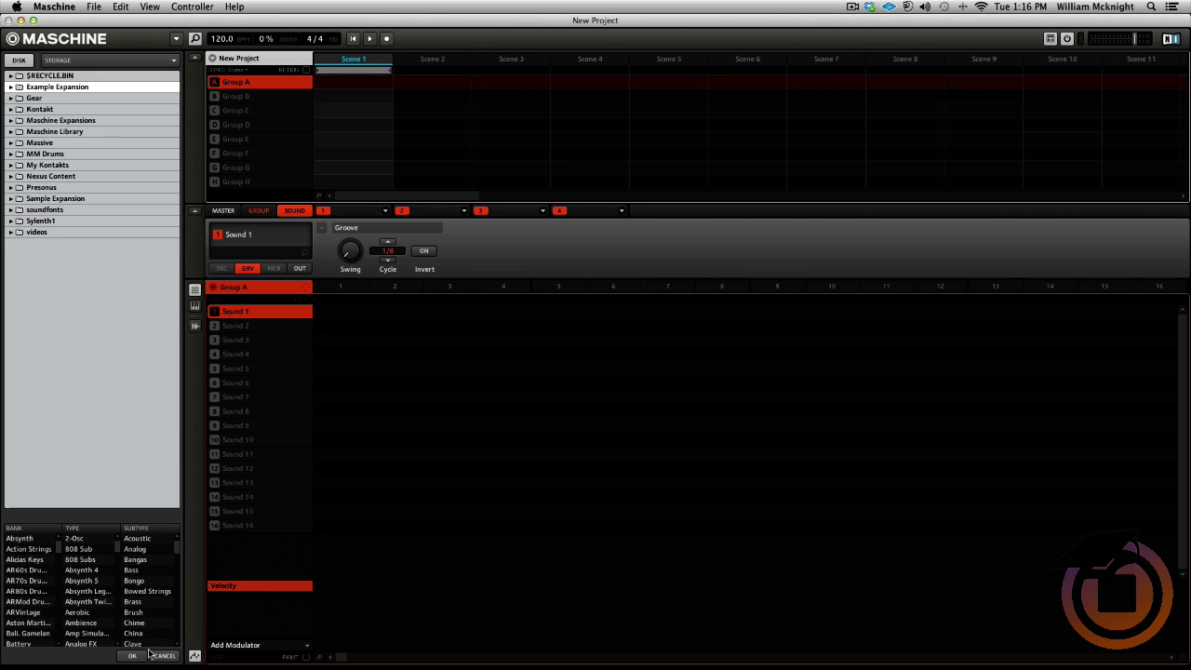
click(133, 656)
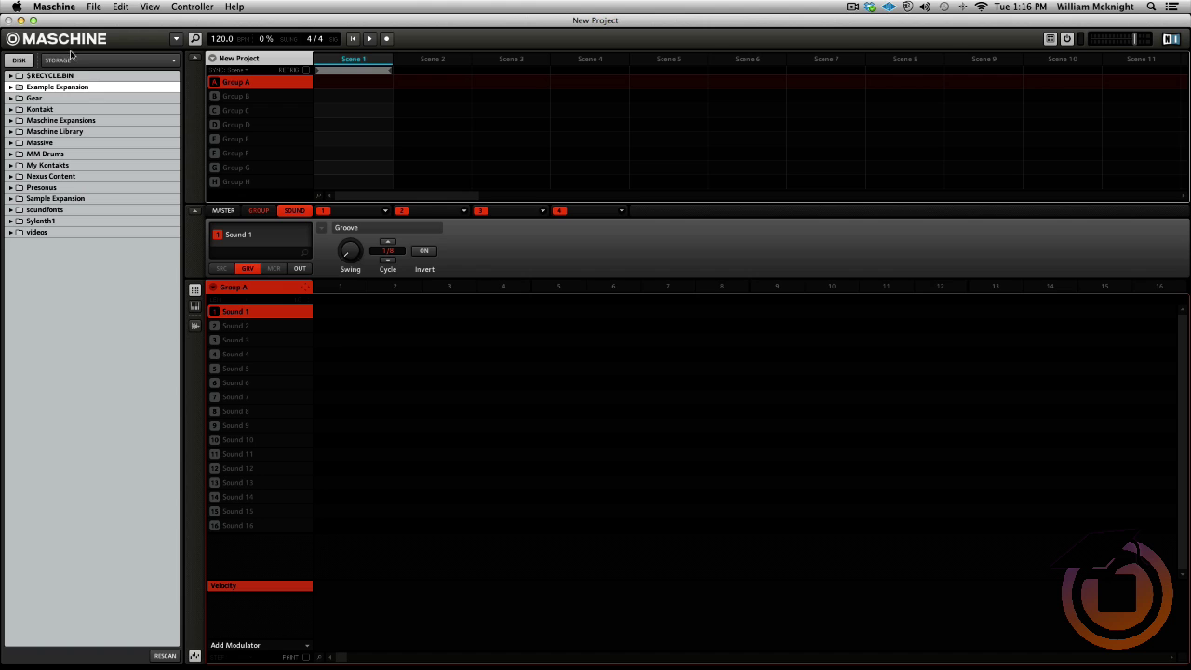
click(21, 63)
Step: Give the STORAGE:Example Expansion user path the alias 'exp' and close Preferences with OK
click(66, 7)
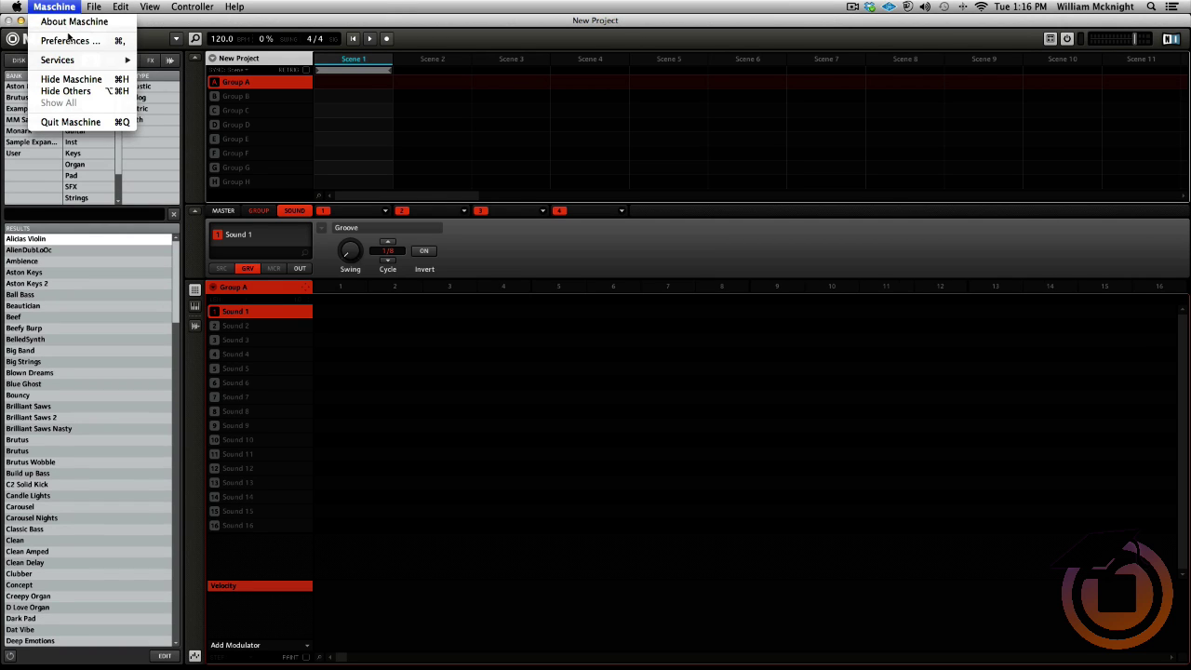
click(70, 40)
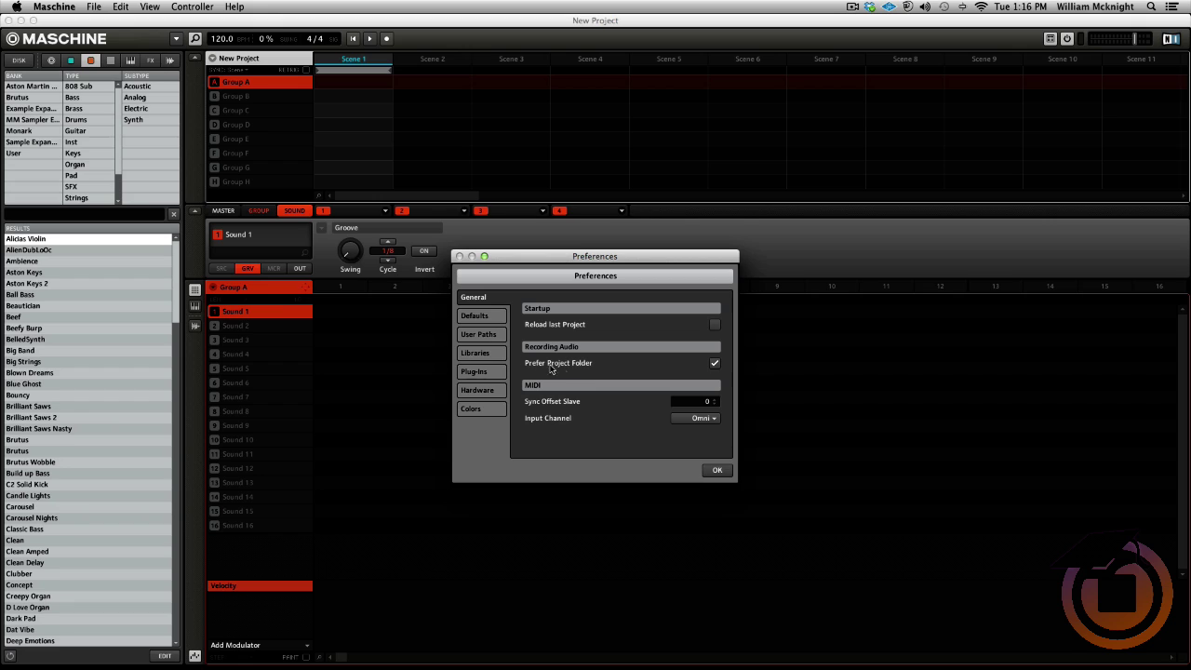
click(494, 337)
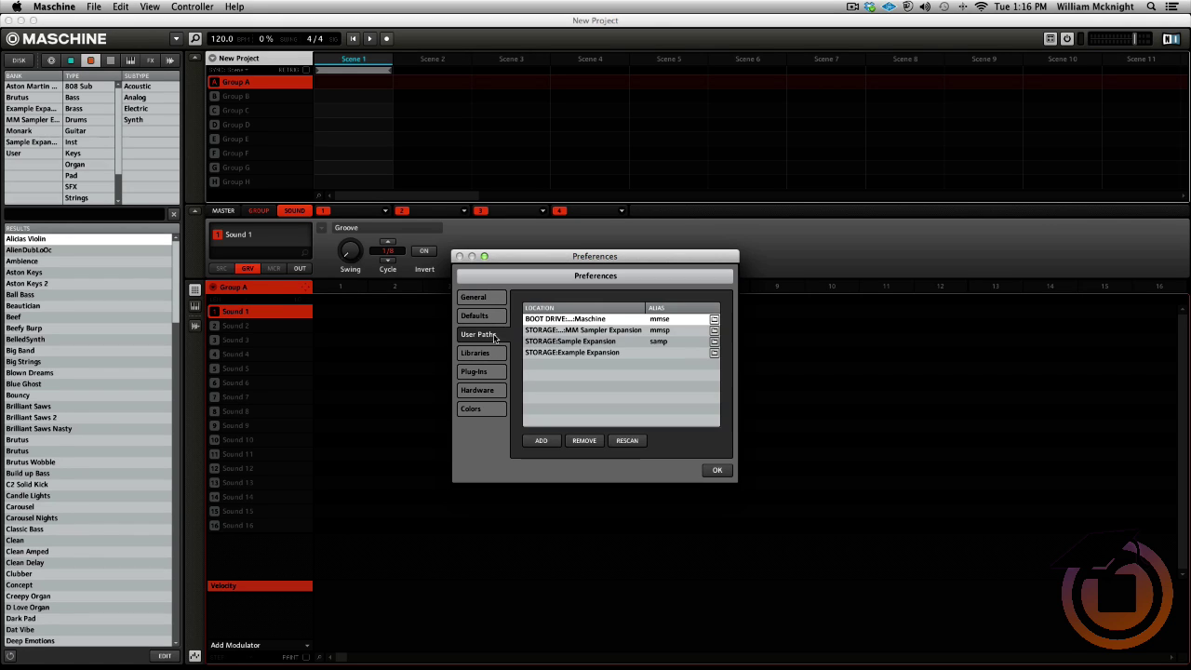
double_click(655, 354)
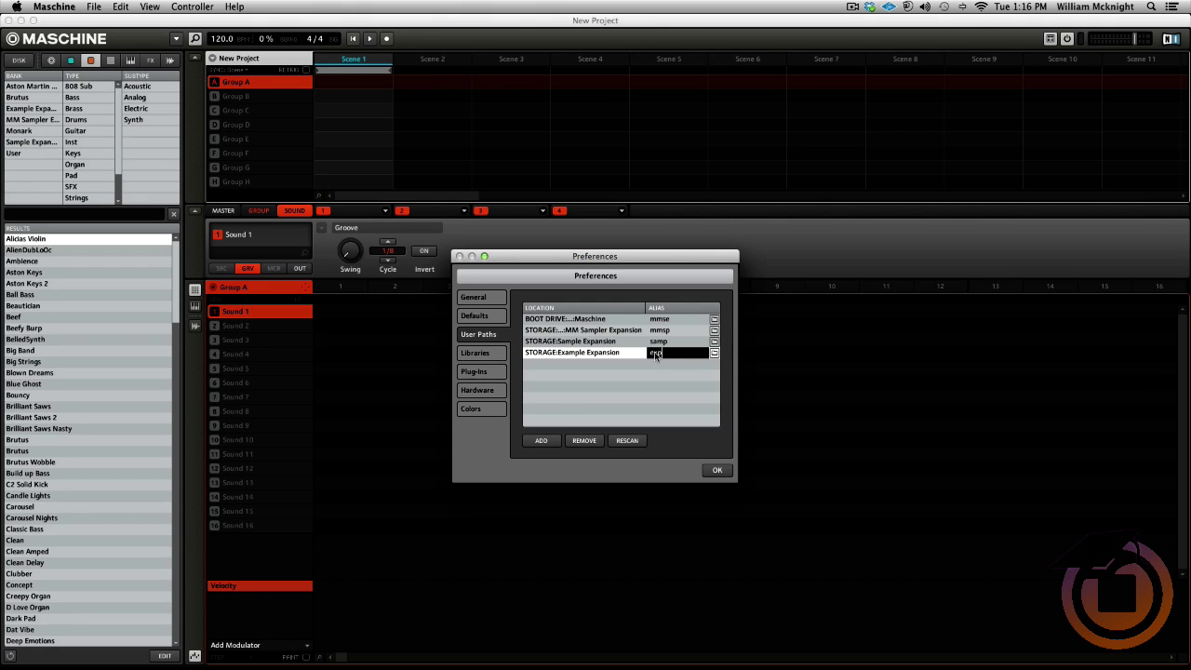
key(Return)
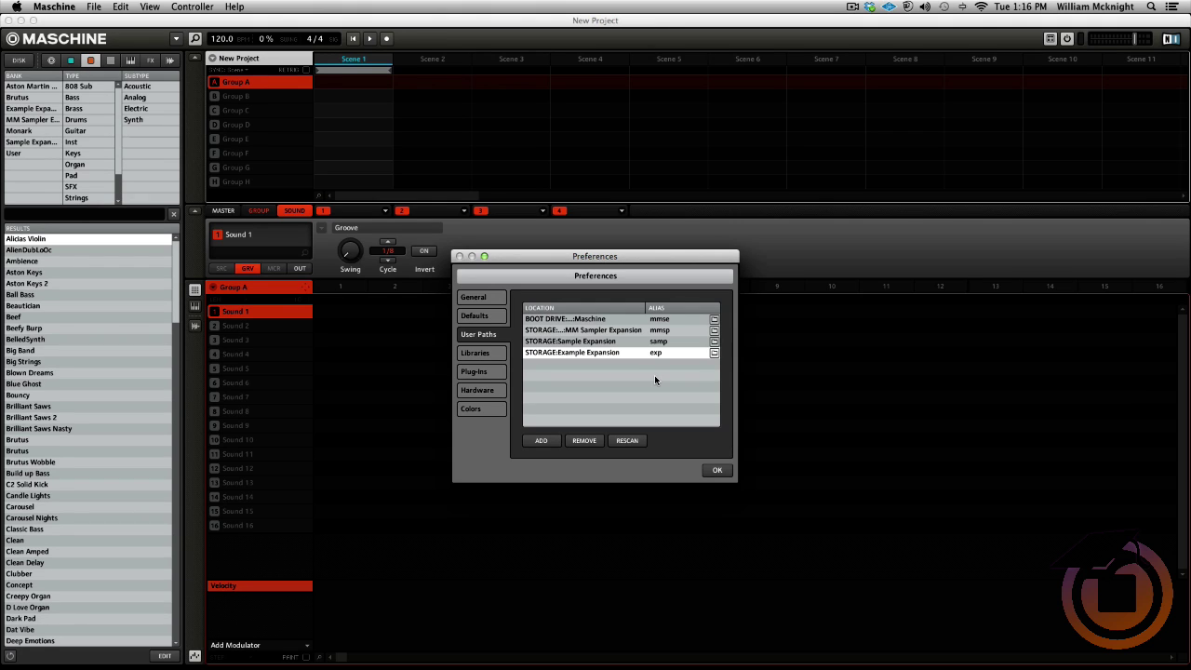
click(717, 470)
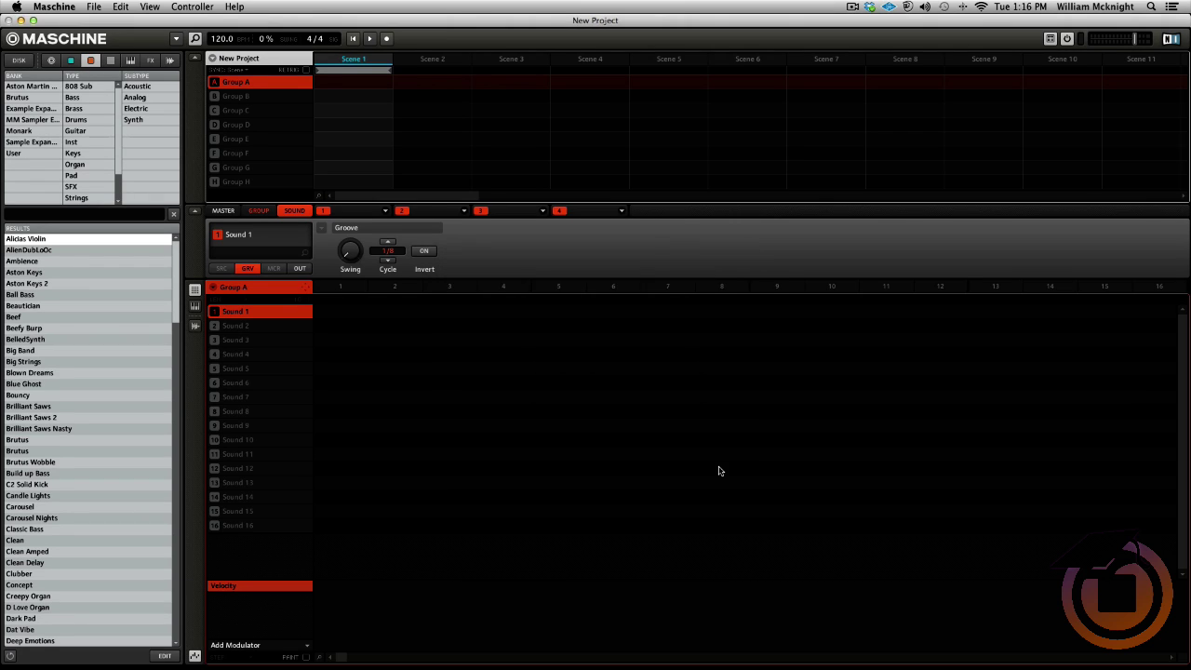
Step: Filter the library to the Example Expansion bank and load Sound 1 into Group A's first slot
click(26, 109)
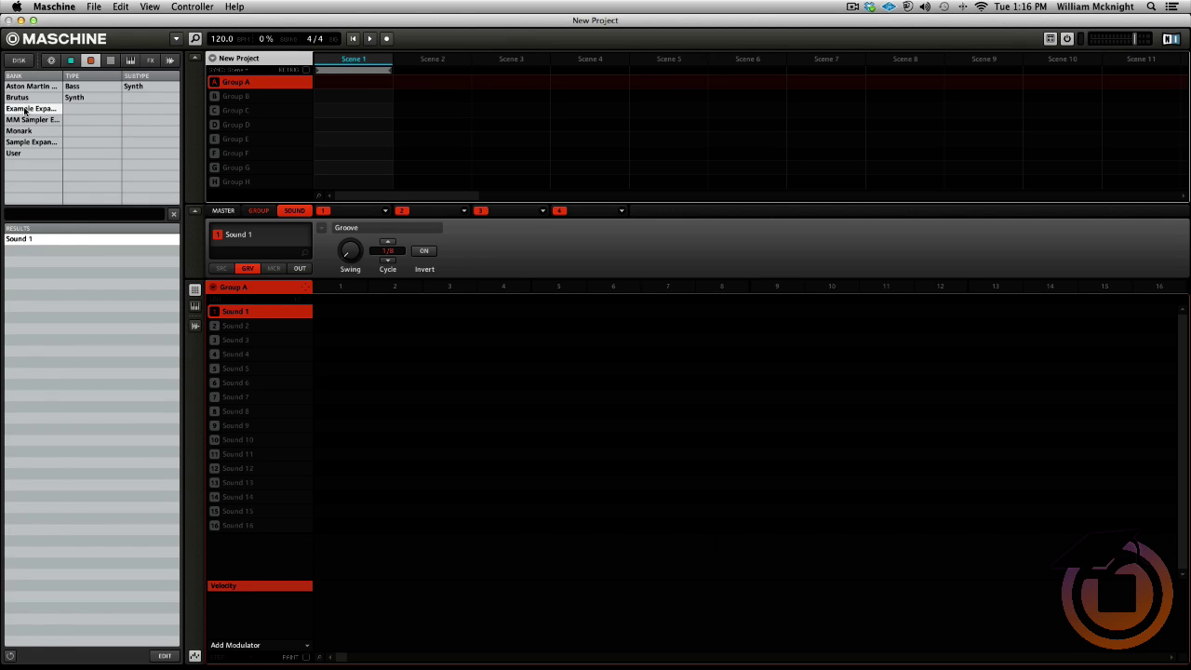
double_click(15, 240)
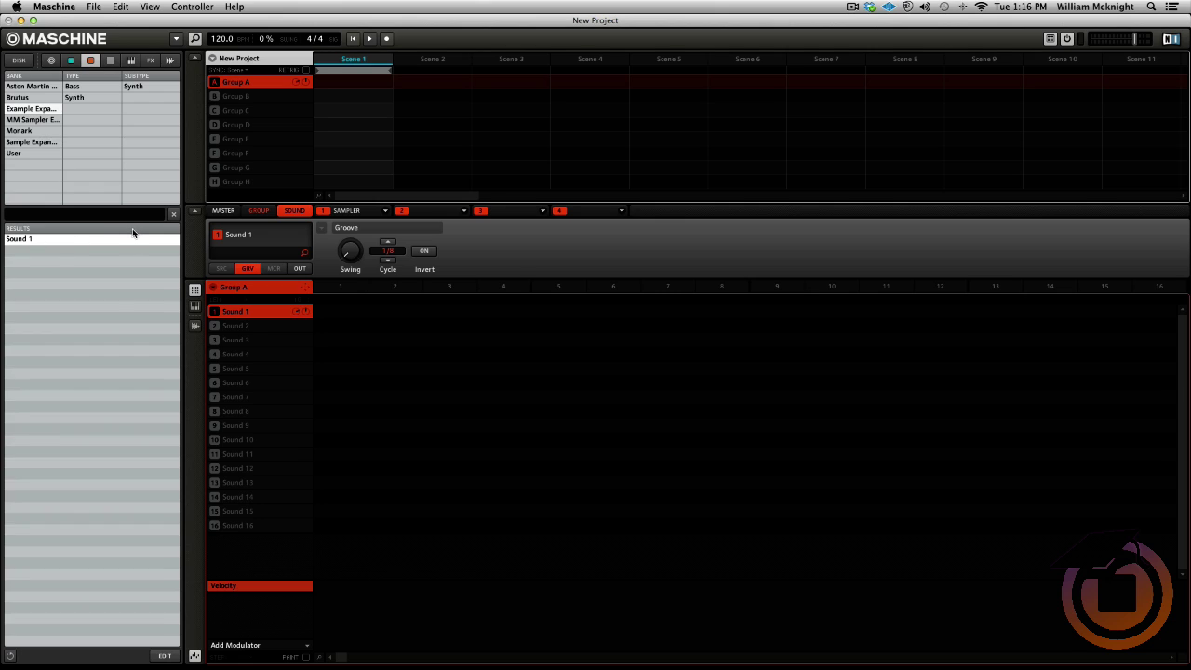